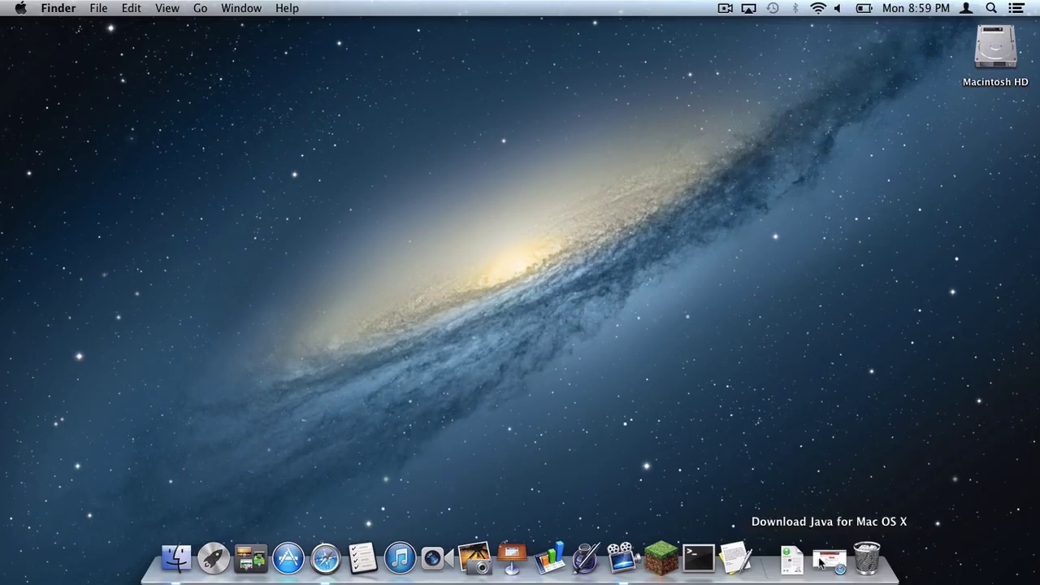
Switch to the Safari download pages, download the Minecraft Forge installer for Latest-1.6.4, and close the ad page.
left_click(822, 561)
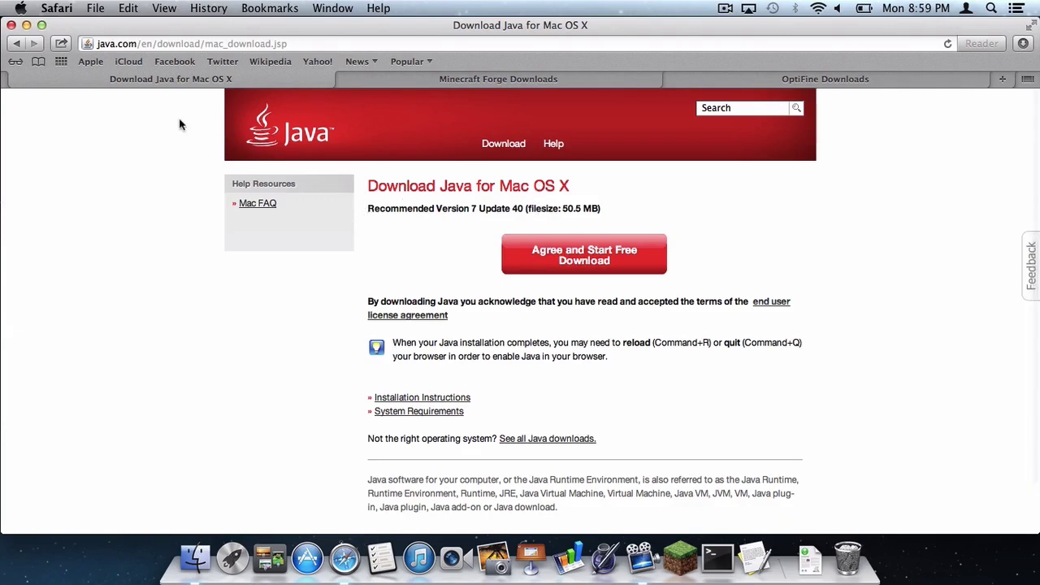
left_click(374, 79)
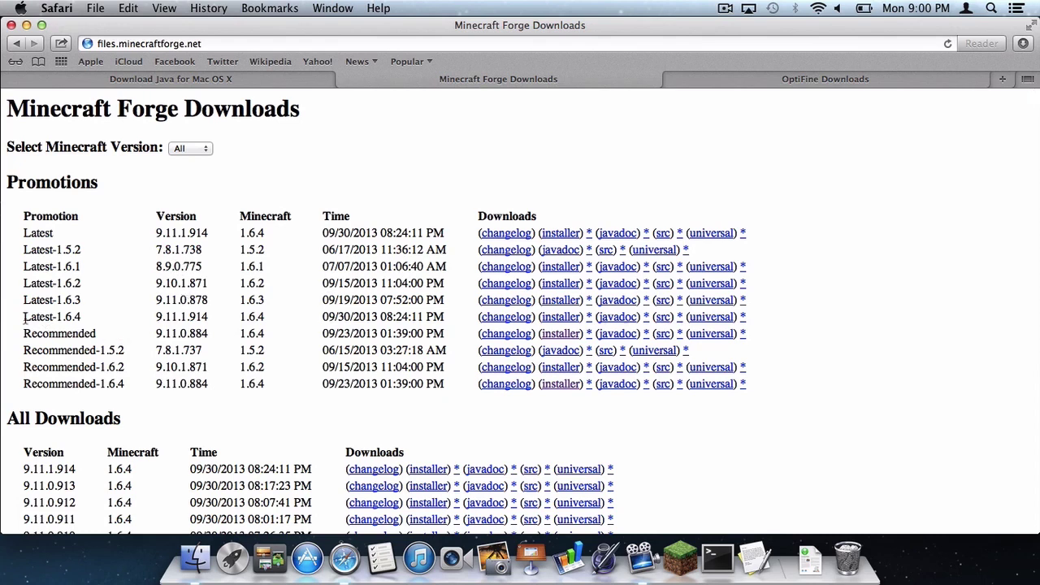
left_click_drag(23, 320, 84, 318)
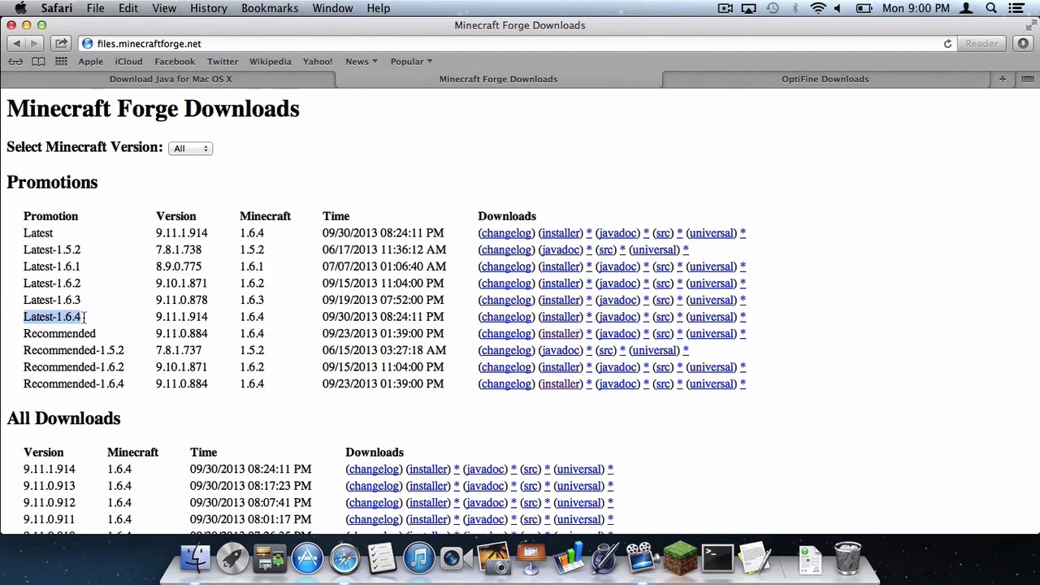
left_click(569, 318)
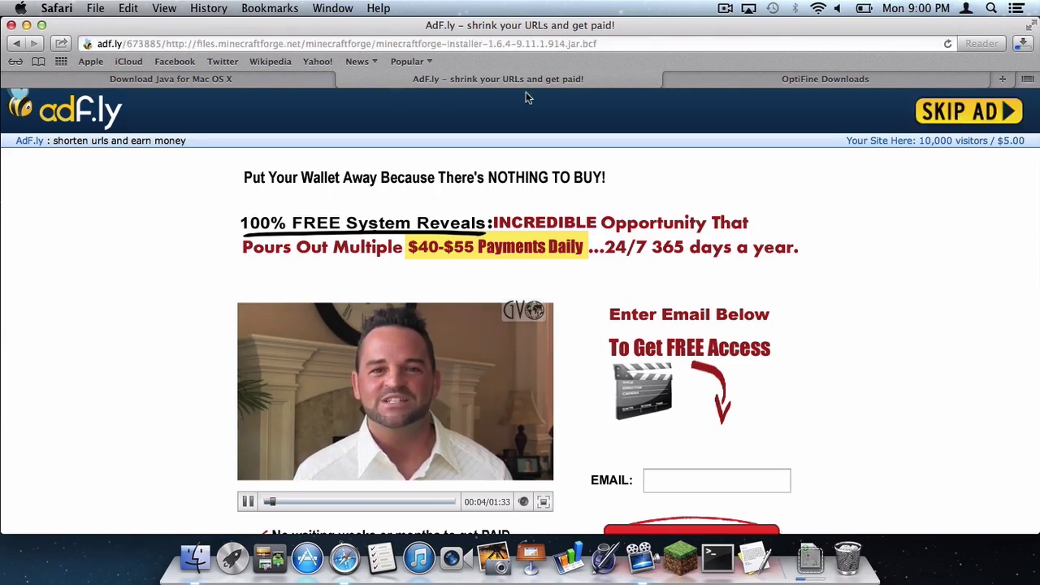
left_click(345, 78)
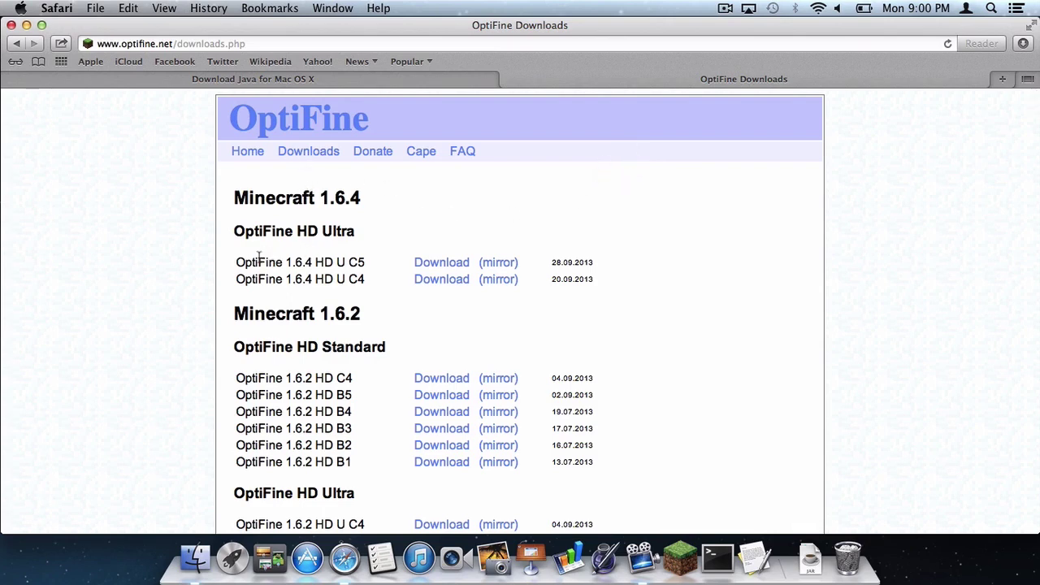
Download OptiFine 1.6.4 HD U C5 through its mirror link on the OptiFine downloads page.
left_click_drag(233, 282, 337, 279)
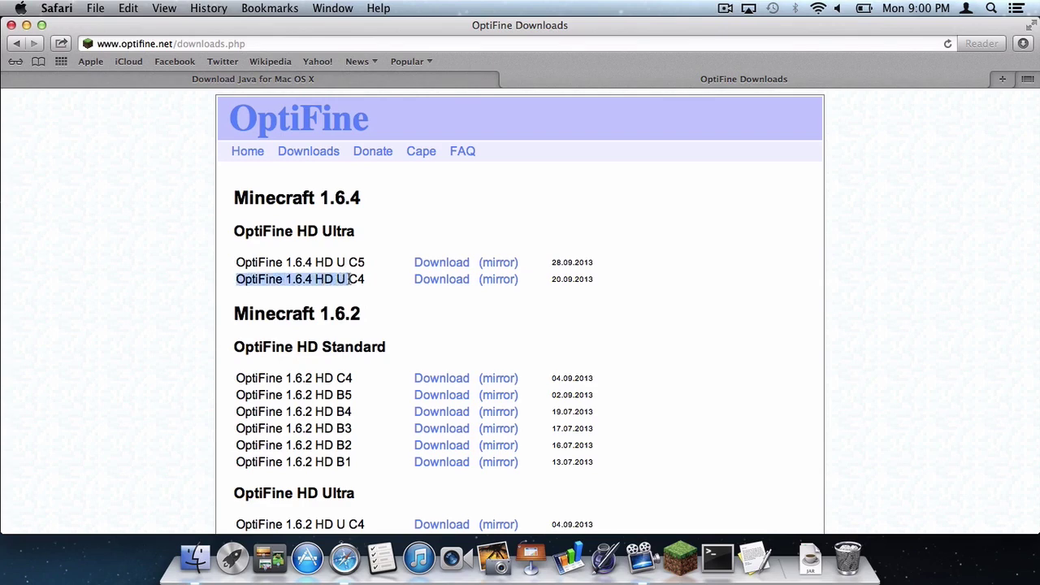
left_click(338, 261)
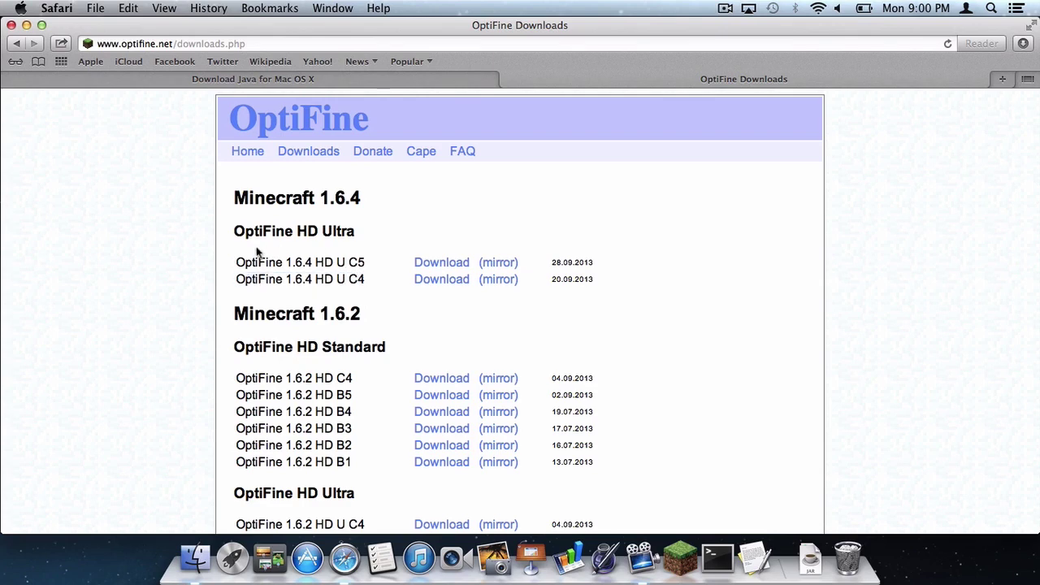
left_click_drag(244, 262, 361, 261)
left_click(359, 261)
left_click_drag(319, 260, 348, 262)
left_click(357, 262)
left_click(494, 264)
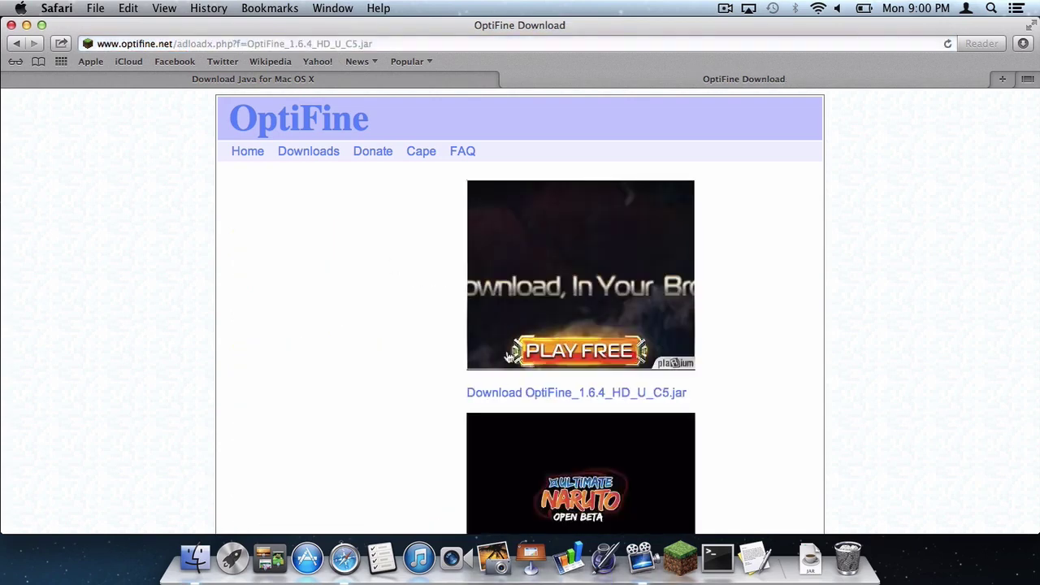
left_click(513, 393)
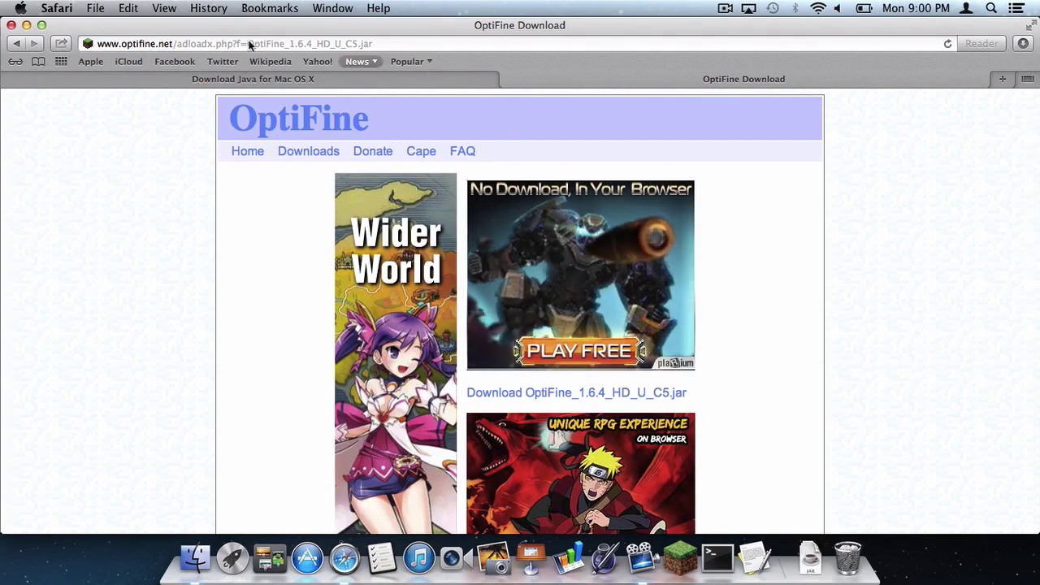
Close the pop-up ad and browser windows, and check the downloaded files in the Downloads stack.
left_click(10, 25)
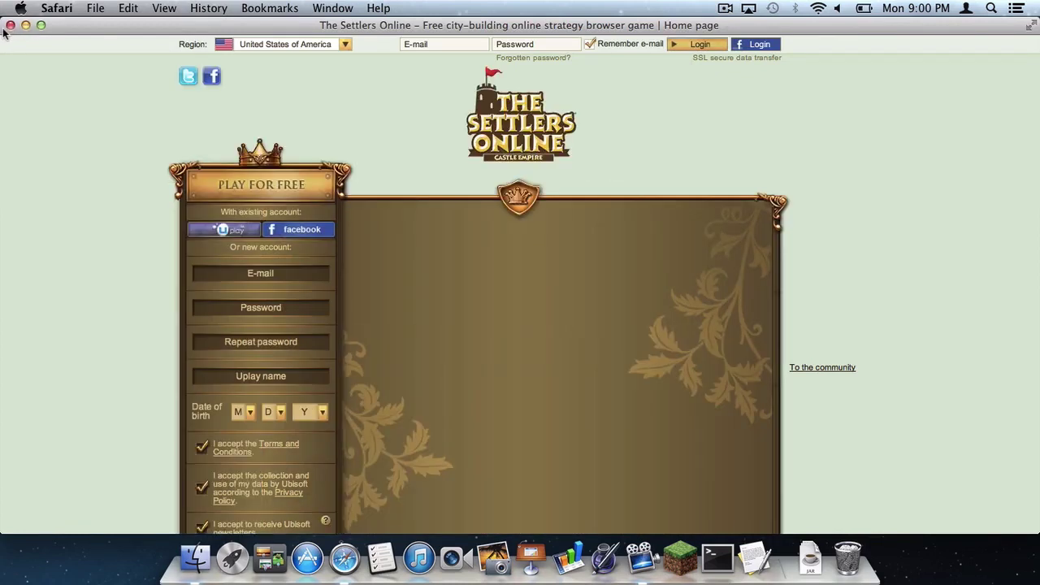
left_click(11, 26)
left_click(12, 32)
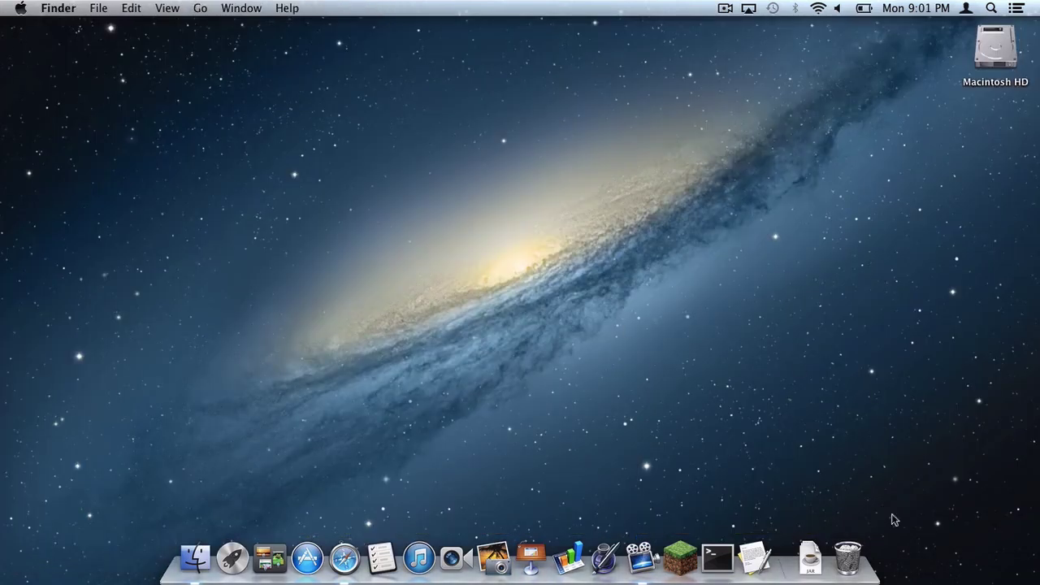
left_click(809, 556)
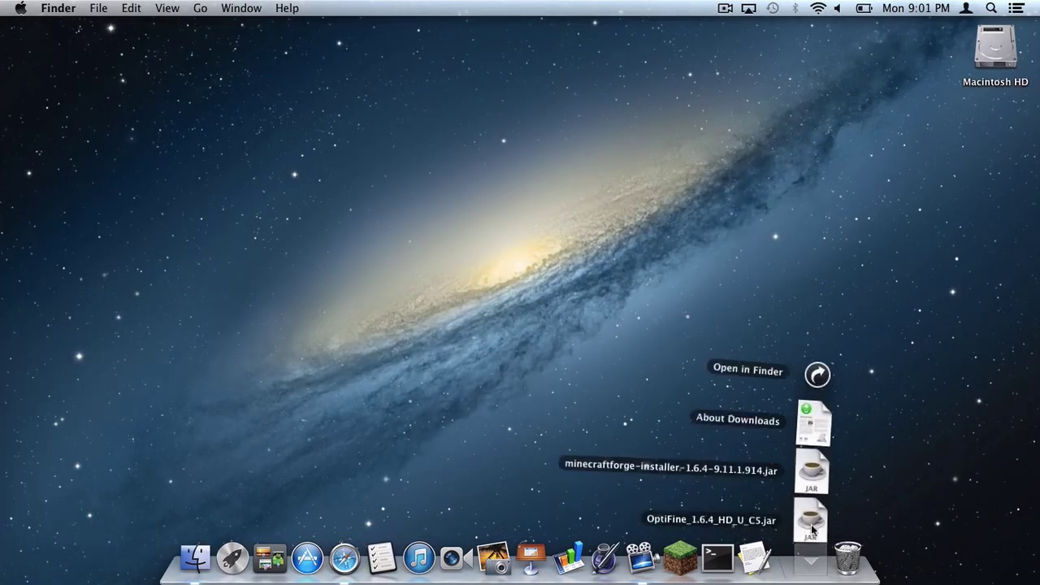
left_click(809, 556)
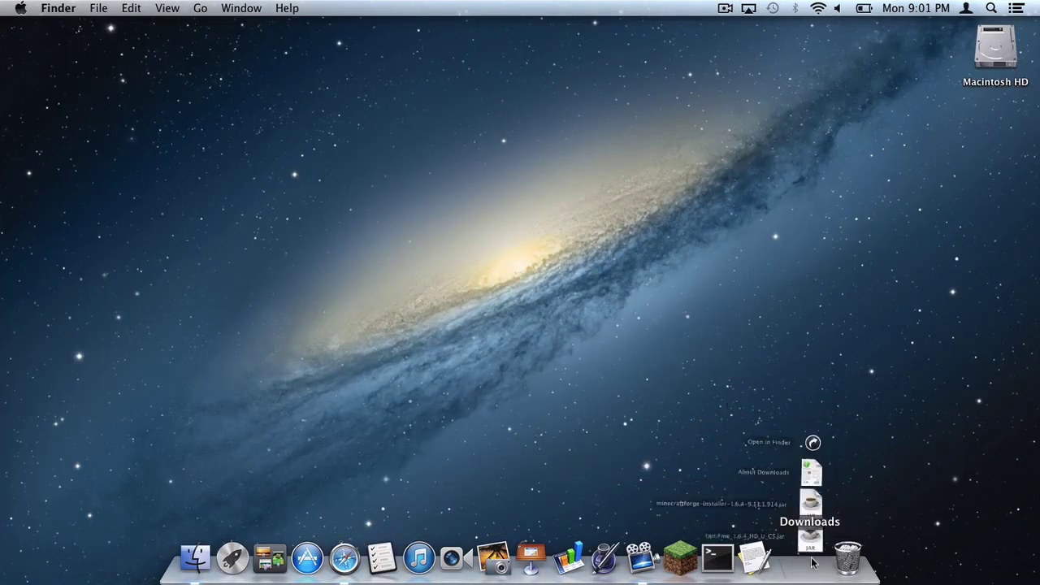
In Finder, go to ~/Library/ and open the minecraft folder inside Application Support.
left_click(195, 557)
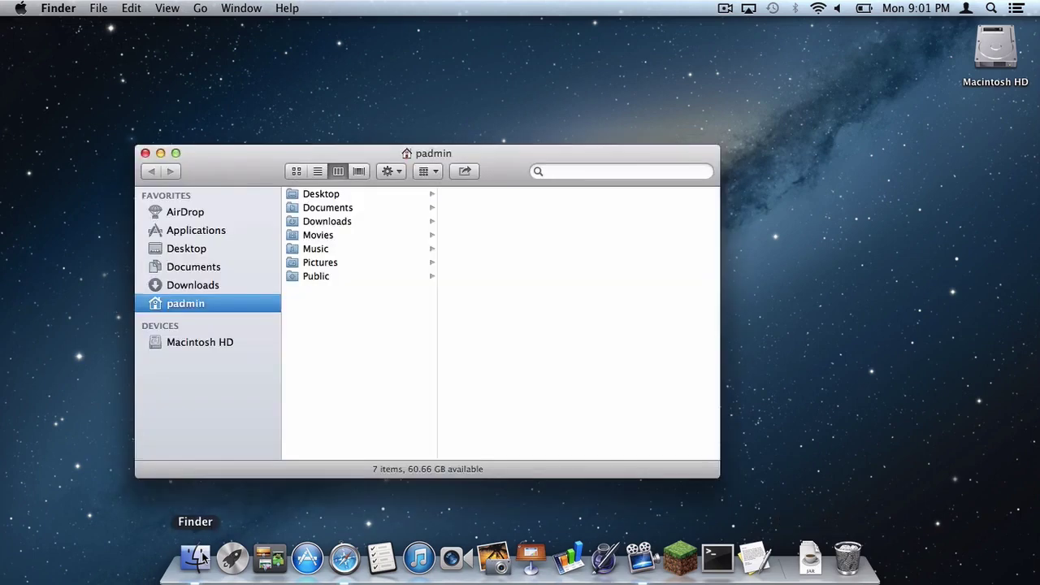
left_click(200, 8)
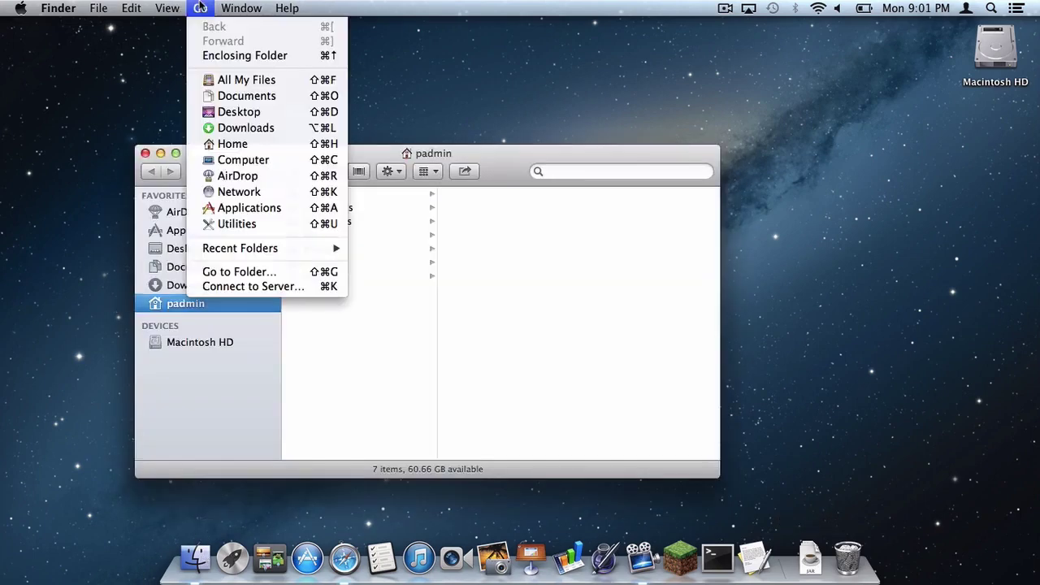
left_click(234, 271)
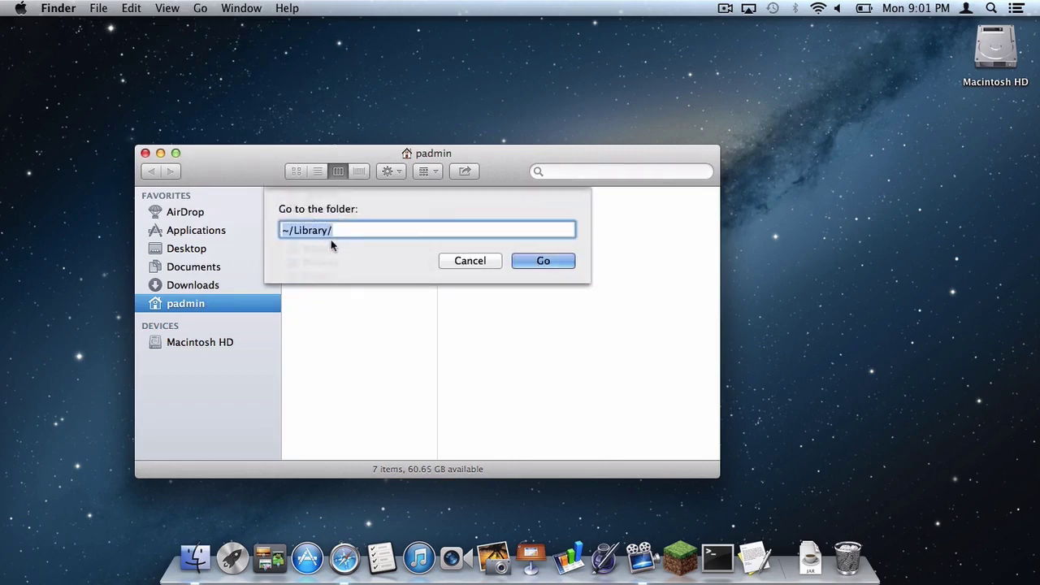
key("Return")
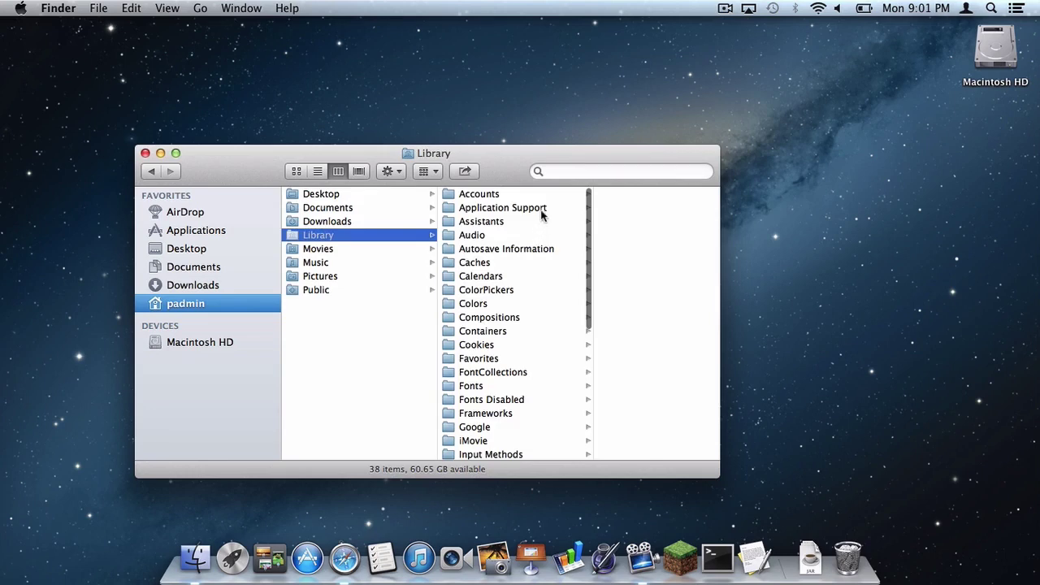
left_click(542, 209)
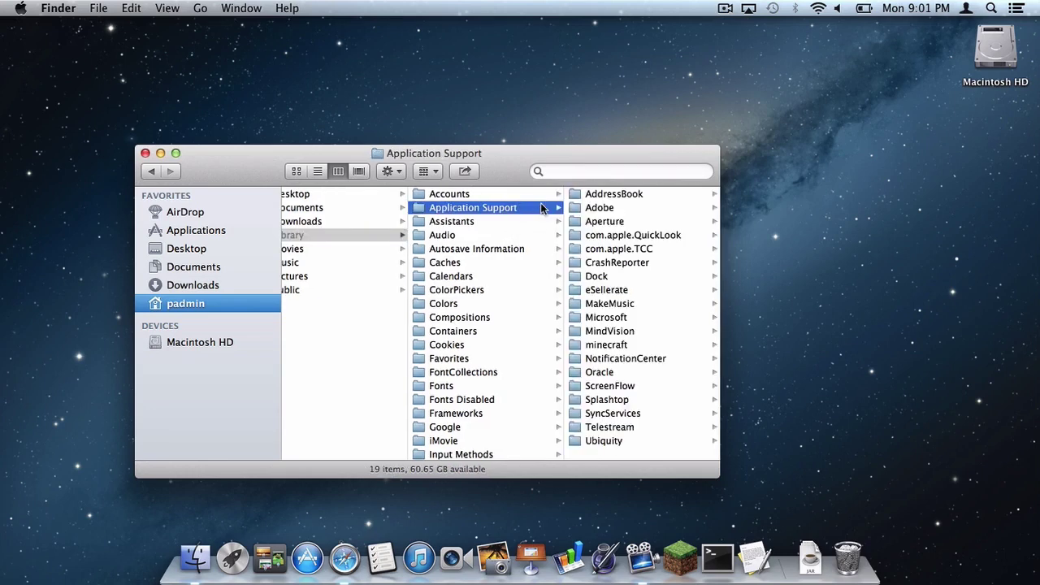
left_click(634, 346)
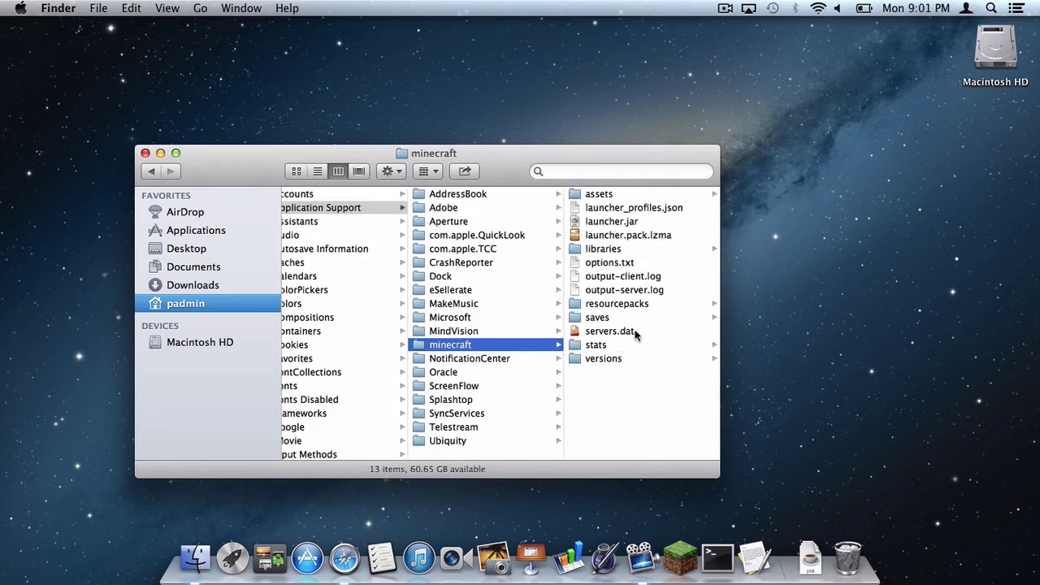
Back up servers.dat, saves, stats, resourcepacks and options.txt by moving them from the minecraft folder to the desktop.
left_click(635, 334)
left_click_drag(478, 333, 837, 327)
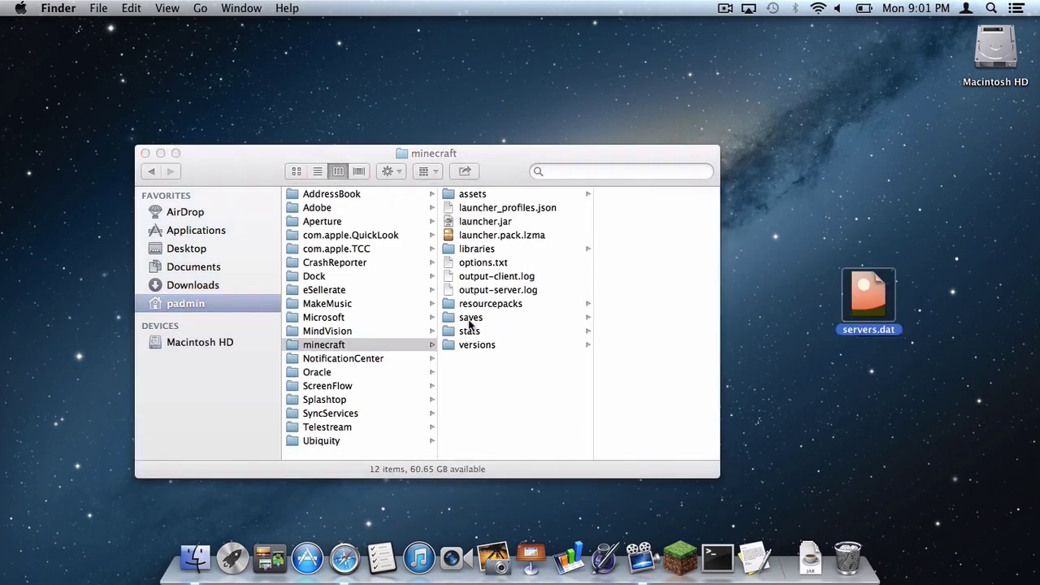
left_click_drag(512, 316, 852, 203)
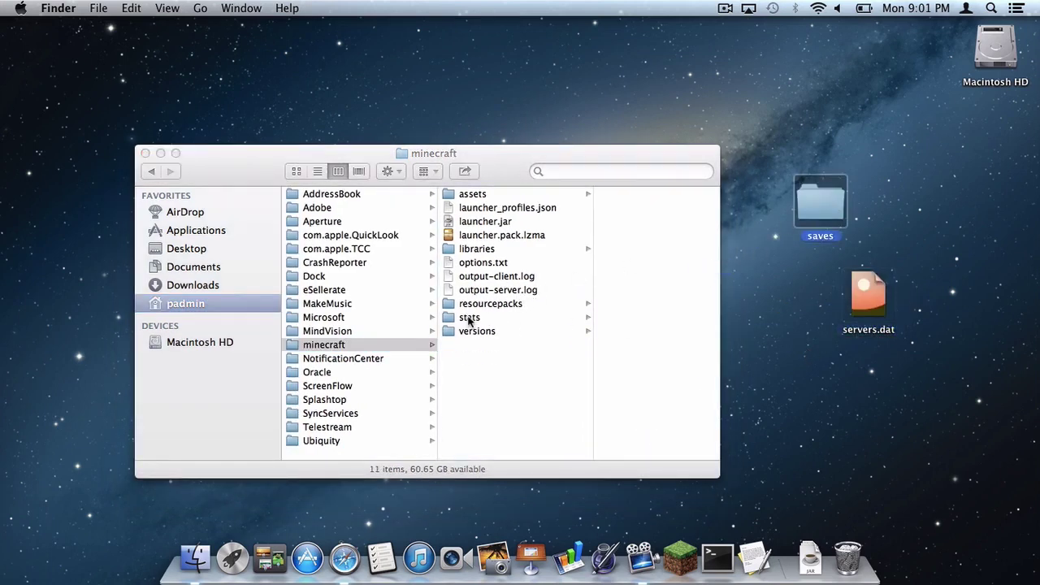
left_click_drag(471, 319, 849, 386)
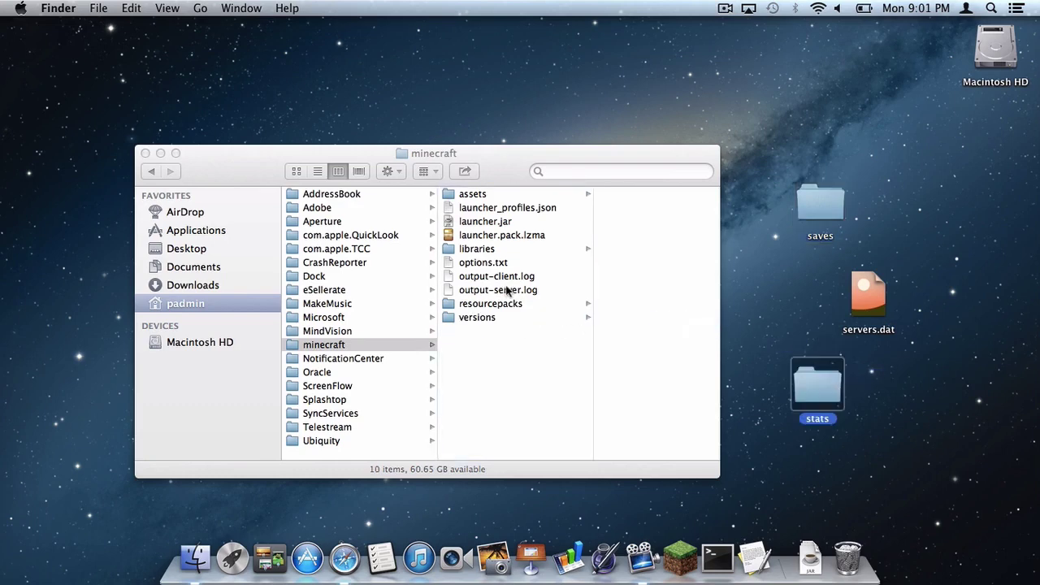
left_click_drag(488, 305, 898, 240)
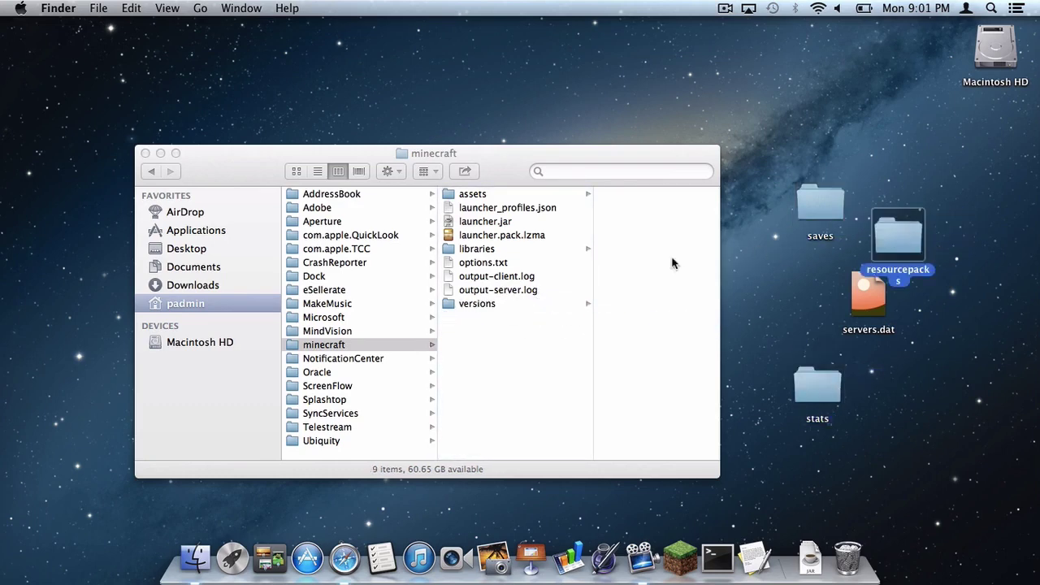
left_click_drag(487, 265, 817, 150)
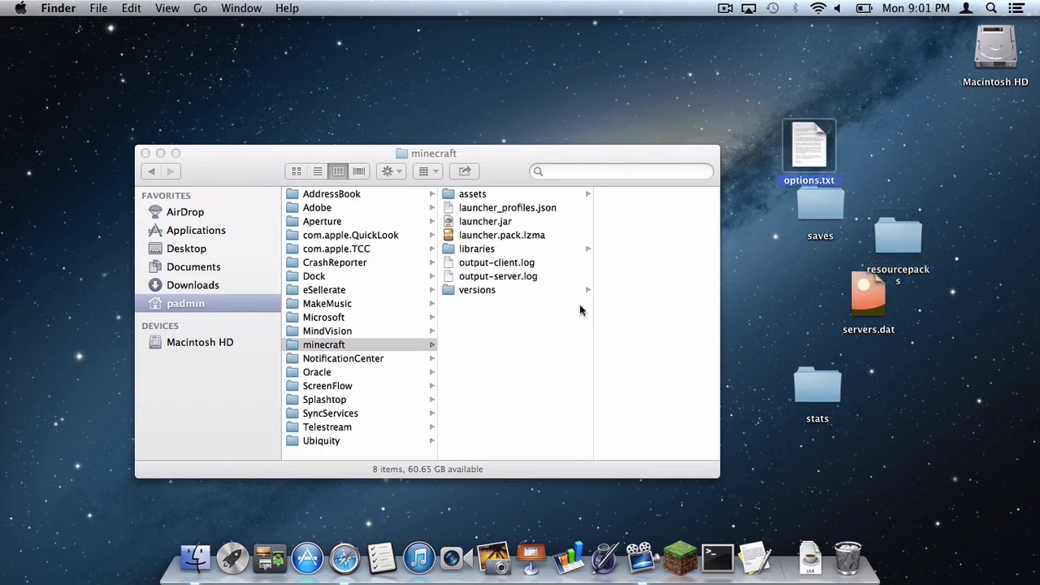
Move all remaining items in the minecraft folder to the Trash and close the Finder window.
left_click(568, 341)
left_click_drag(502, 353, 503, 193)
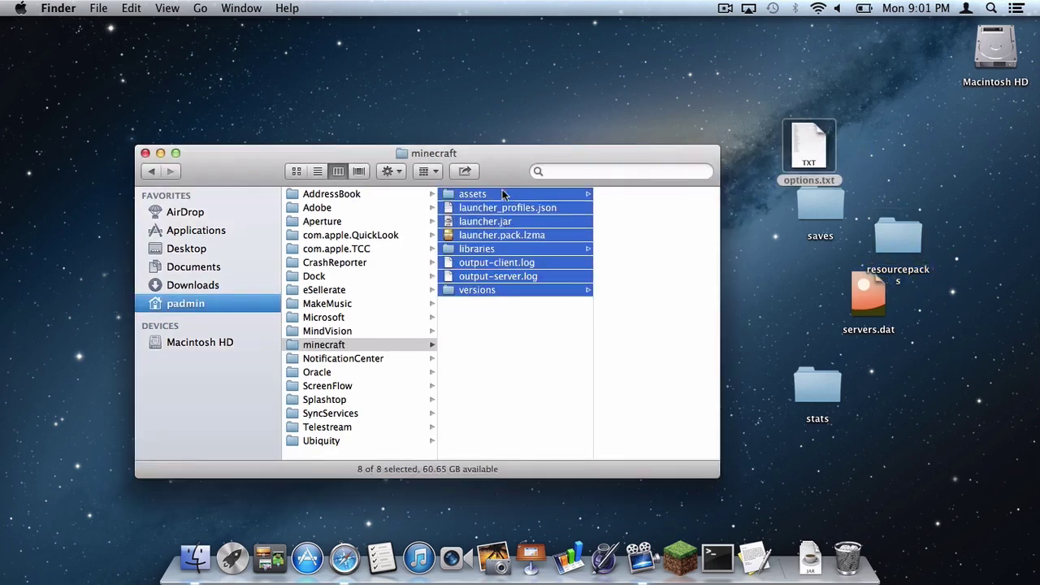
right_click(503, 241)
left_click(544, 273)
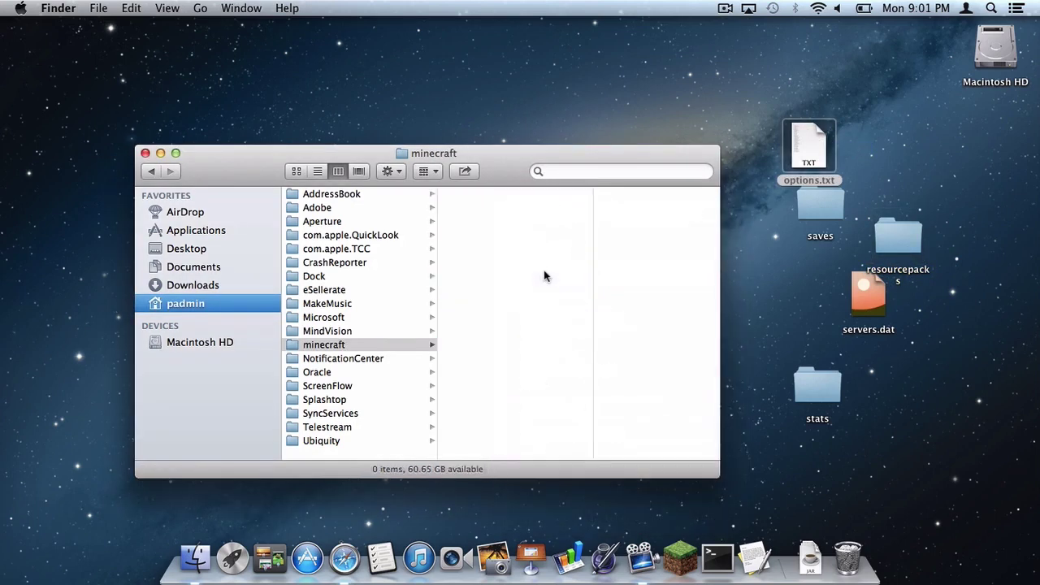
left_click(145, 154)
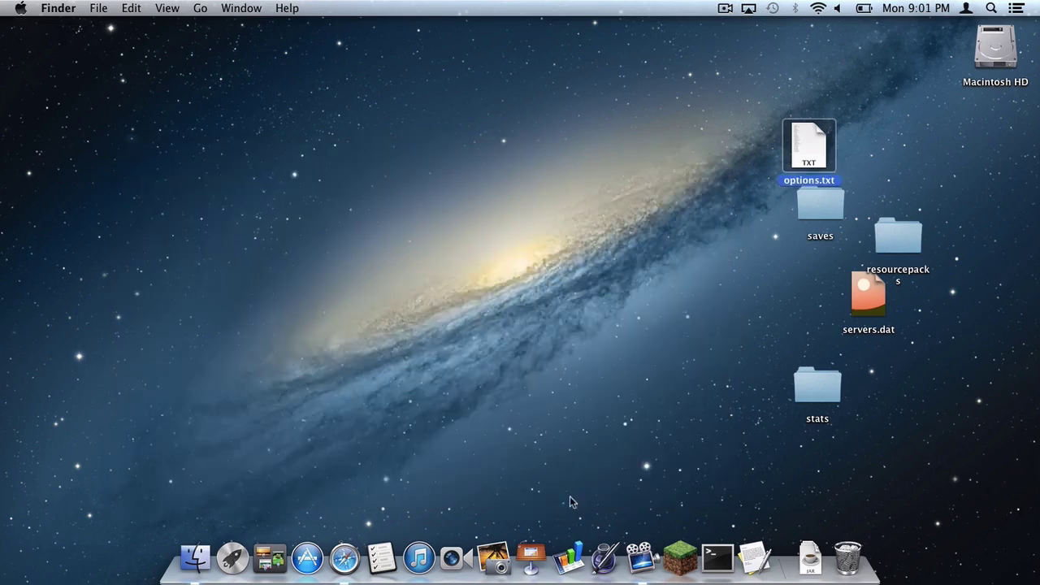
Launch Minecraft and log in with the account username and password.
left_click(678, 557)
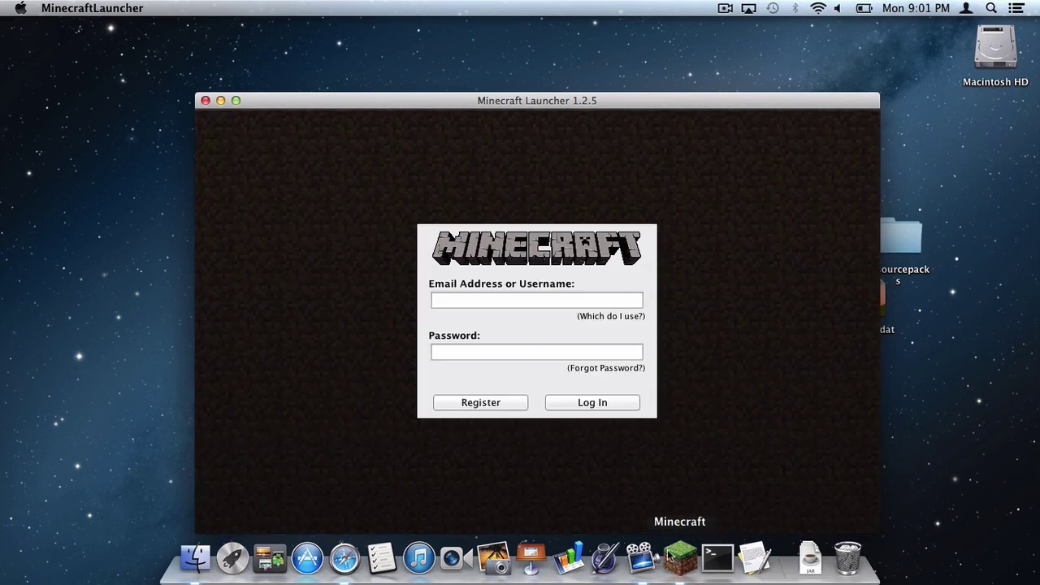
left_click(466, 307)
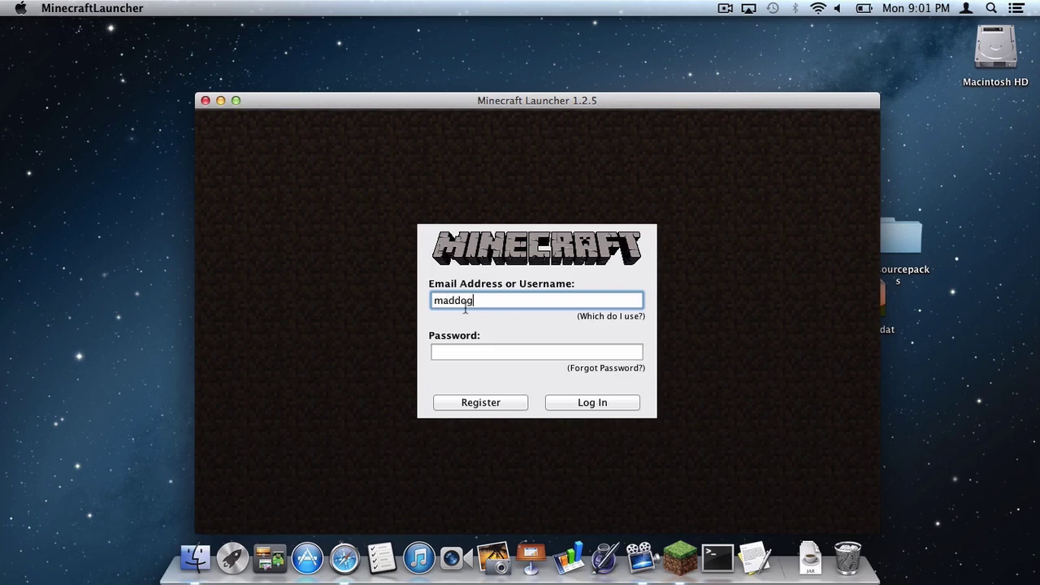
key("Tab")
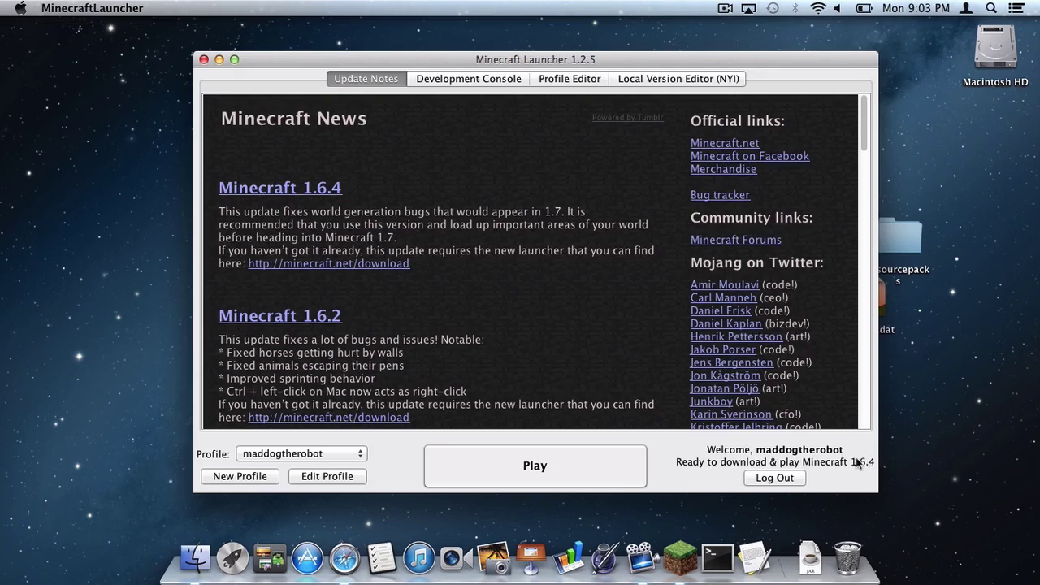
Play Minecraft 1.6.4 from the launcher to download fresh game files, and quit the game at its title screen.
left_click(563, 462)
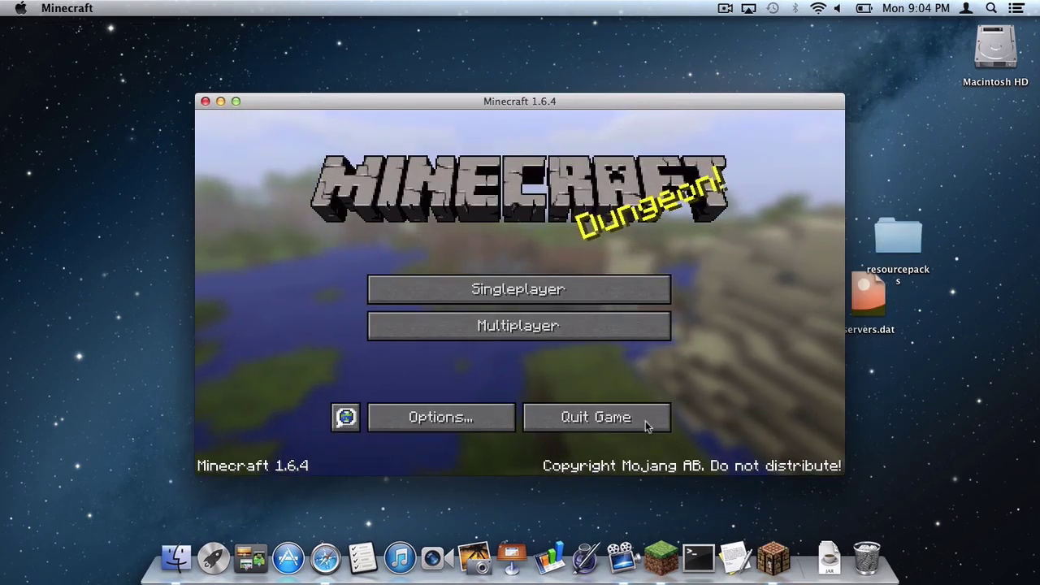
left_click(647, 426)
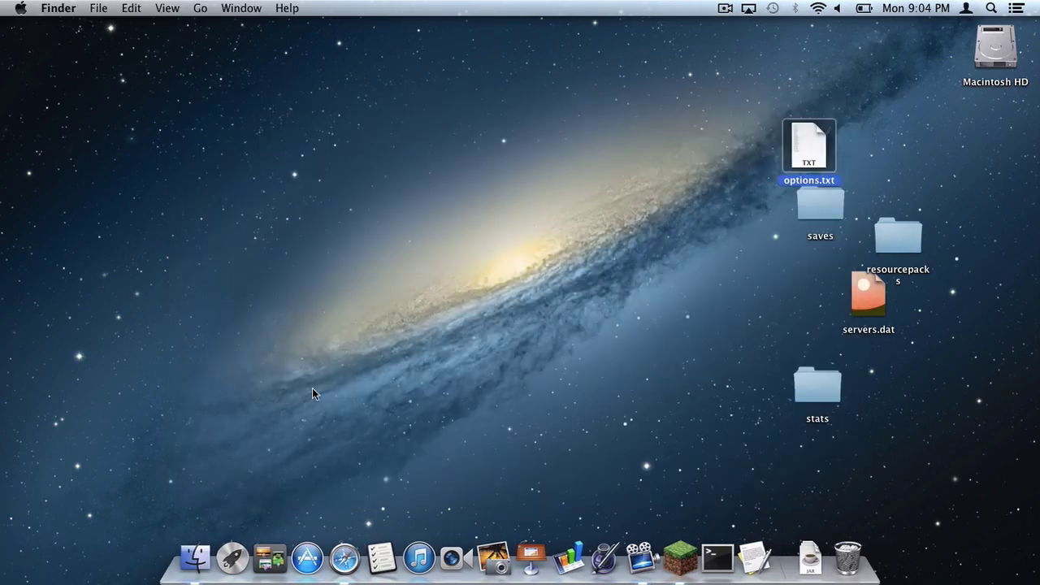
Open the minecraft folder inside ~/Library/Application Support in a new Finder window.
left_click(195, 557)
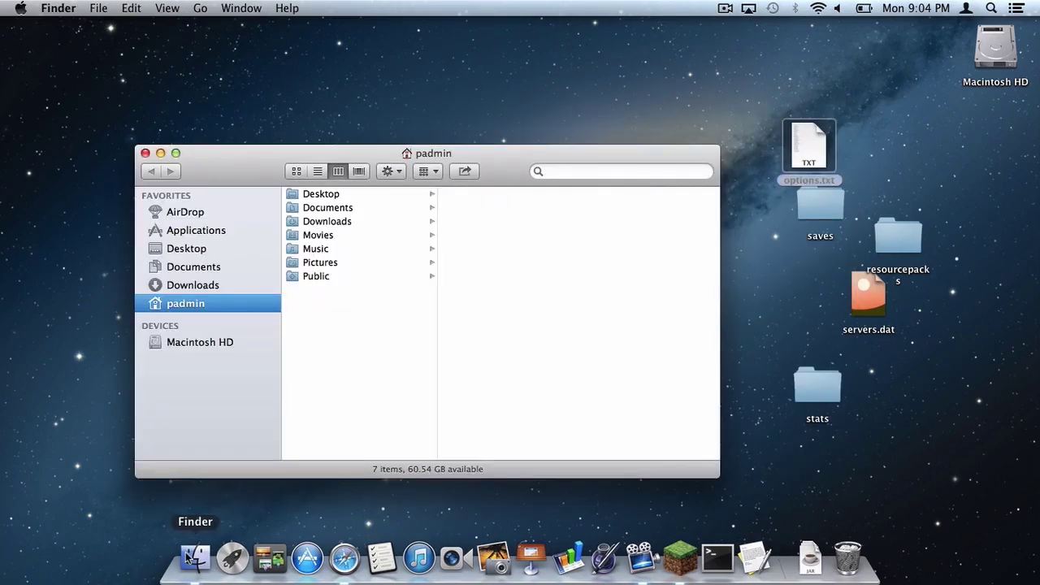
left_click(201, 8)
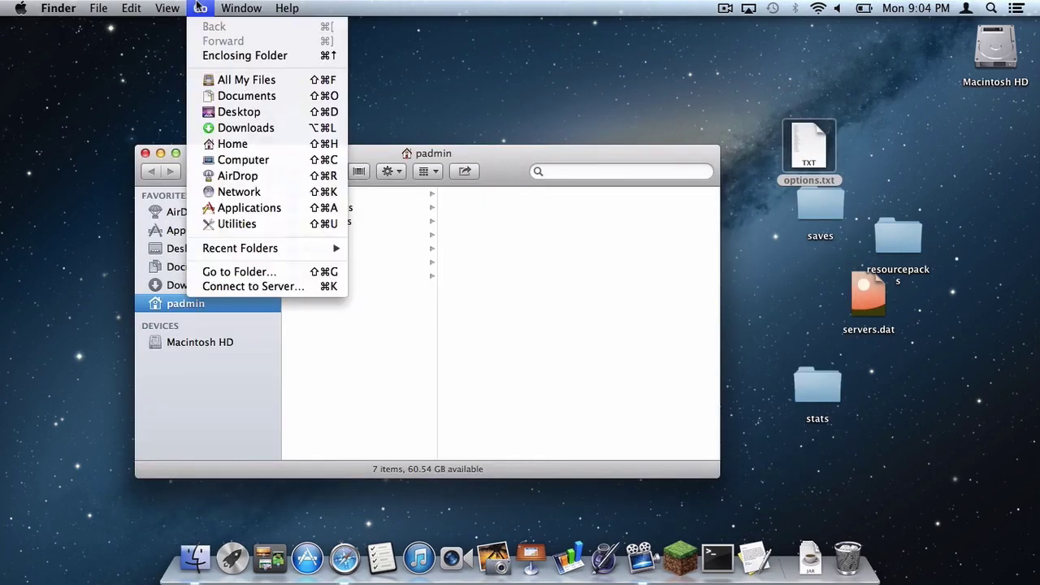
left_click(252, 273)
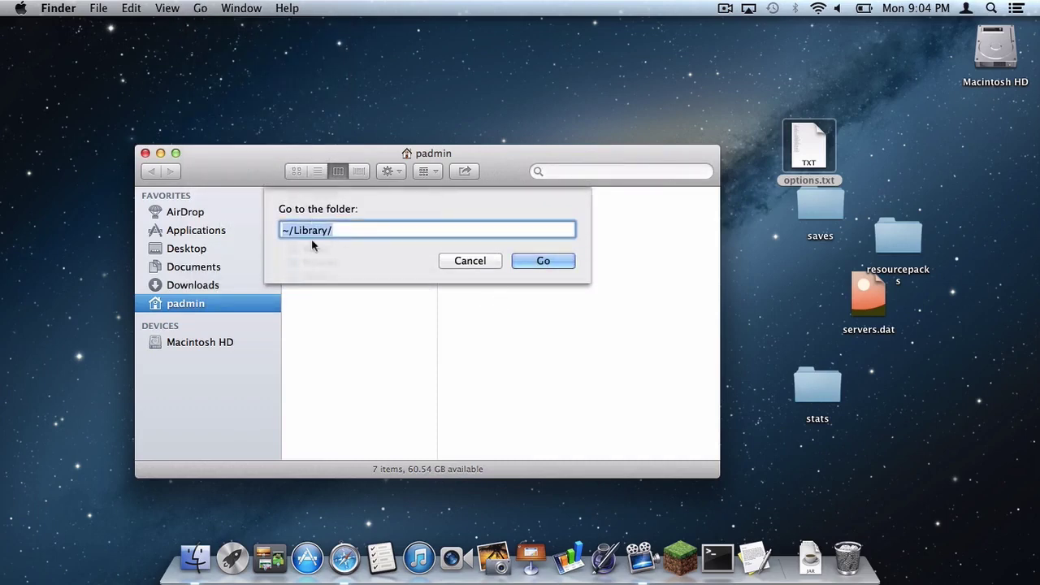
left_click(537, 264)
left_click(519, 209)
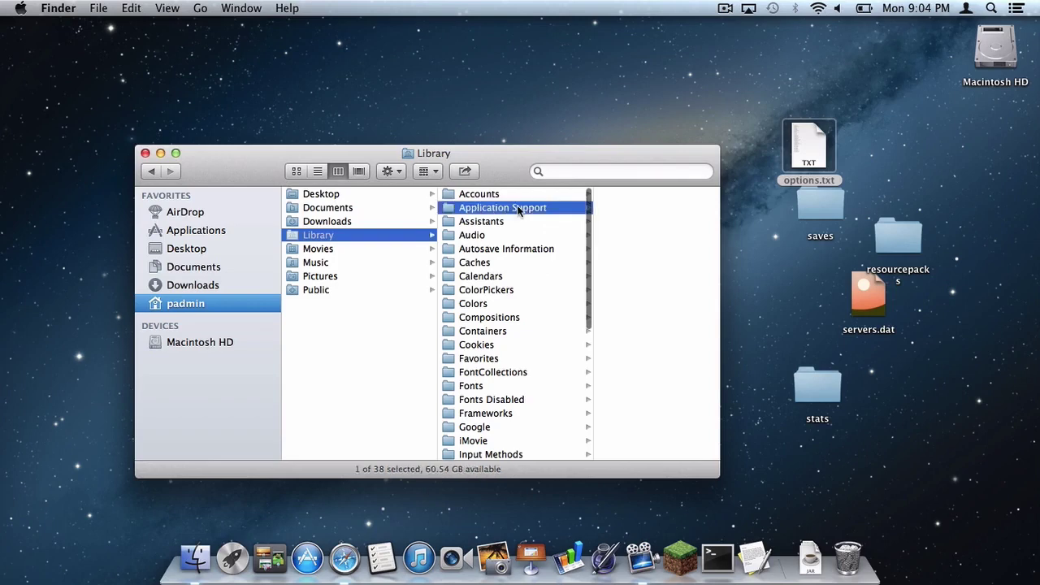
left_click(606, 346)
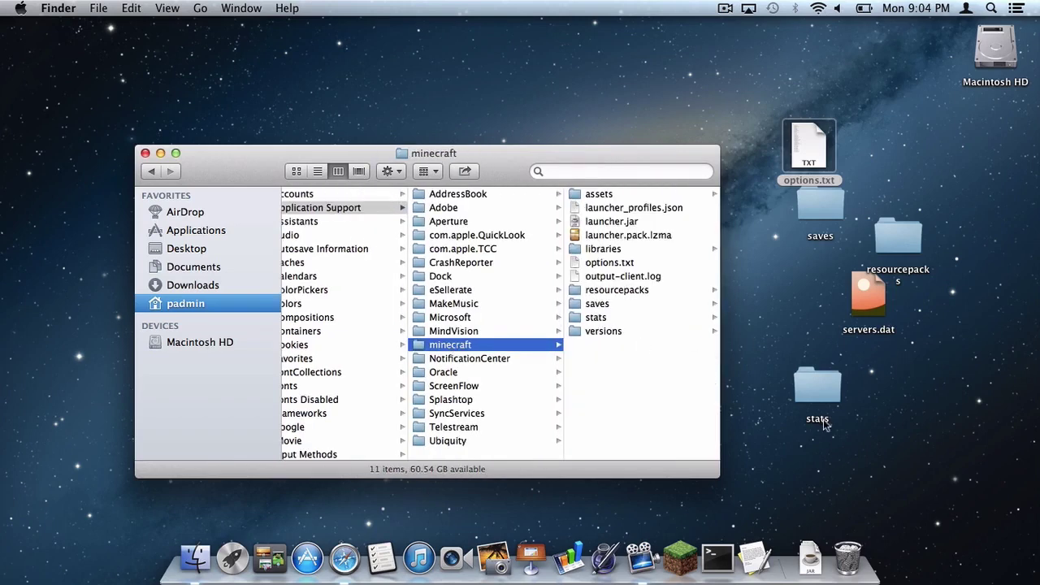
Move options.txt, saves, resourcepacks, servers.dat and stats from the desktop back into the minecraft folder, replacing all existing items.
left_click(812, 456)
left_click_drag(795, 500, 896, 142)
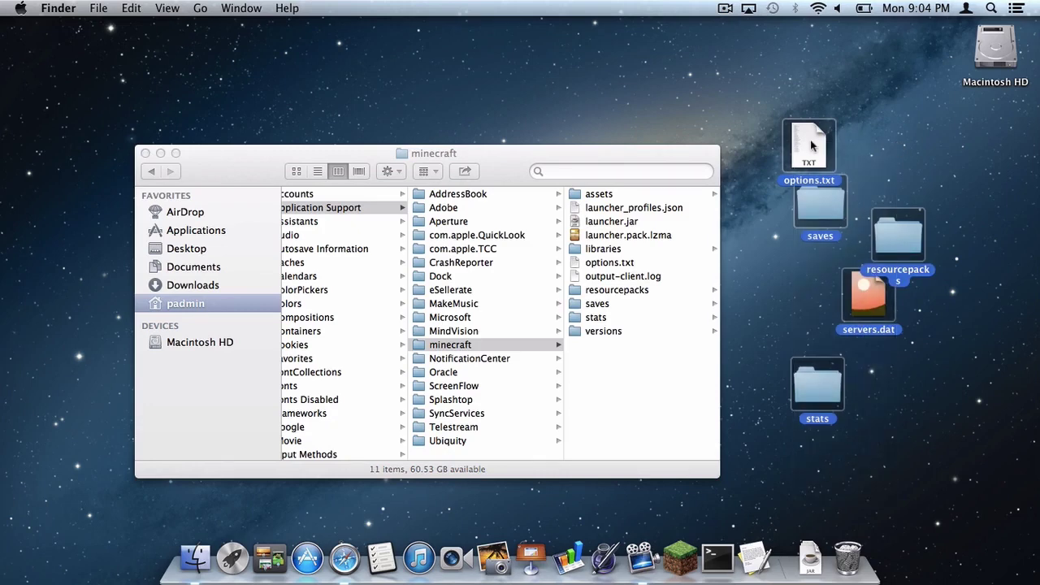
left_click_drag(810, 144, 622, 388)
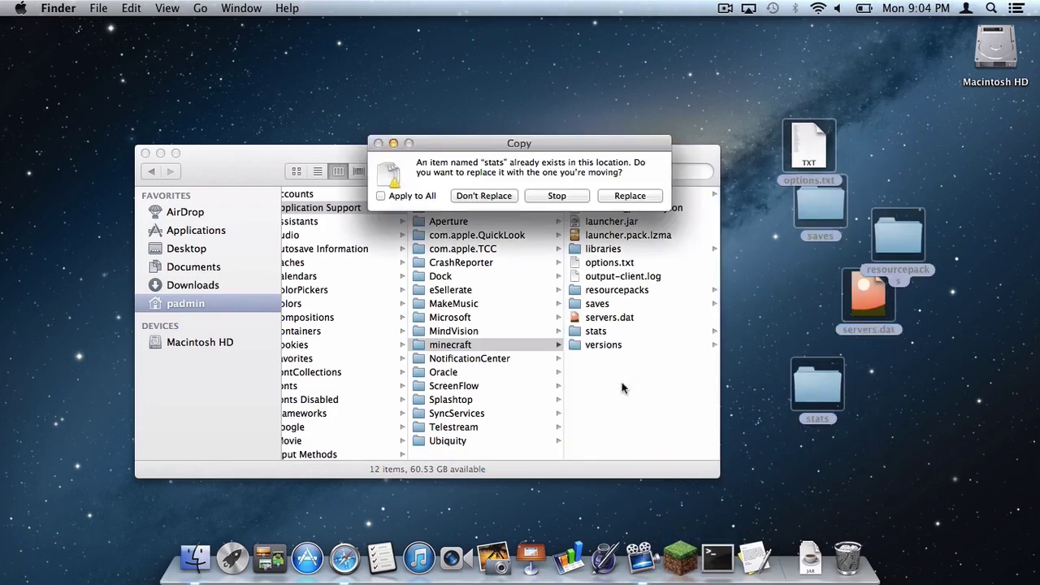
left_click(381, 196)
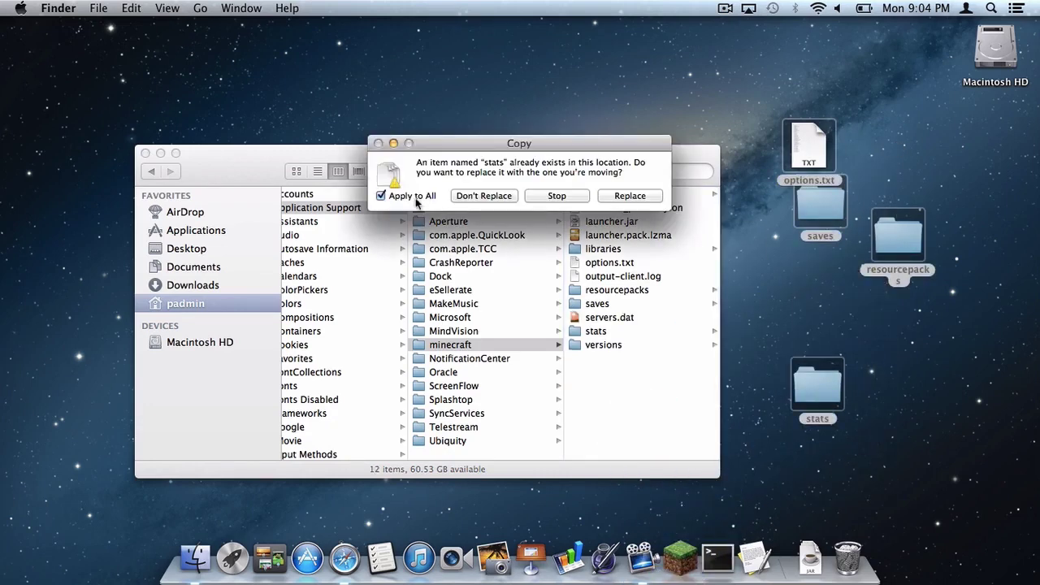
left_click(644, 197)
left_click(512, 372)
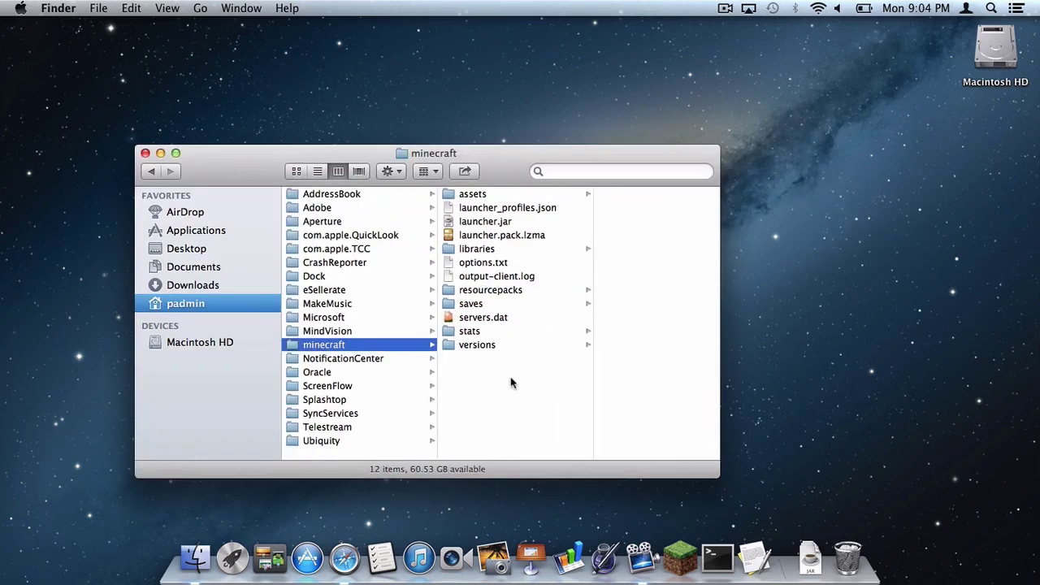
Move the downloaded Minecraft Forge installer JAR onto the desktop and run it.
left_click_drag(283, 182, 220, 143)
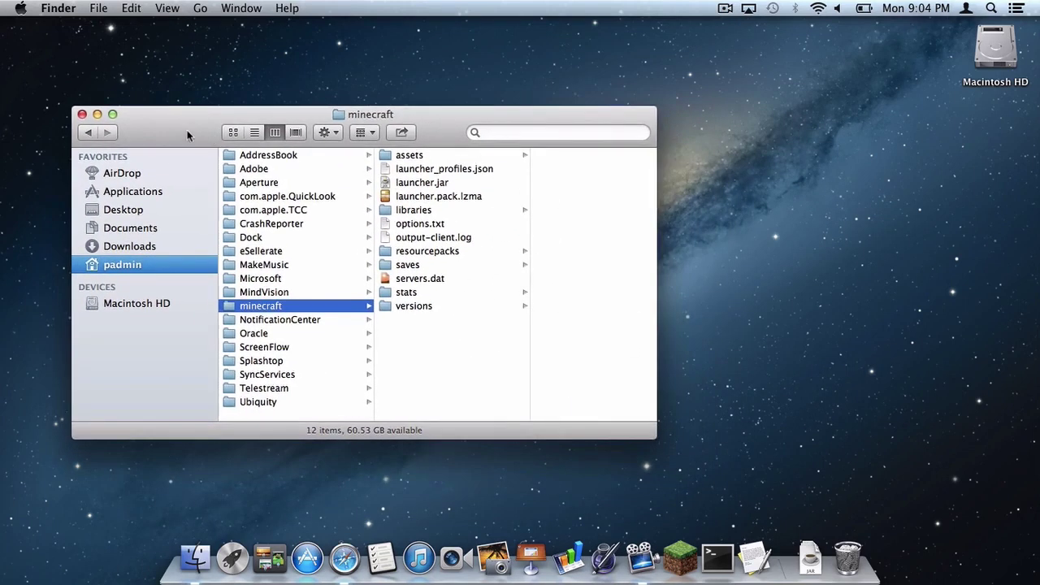
left_click(810, 560)
left_click_drag(811, 487, 931, 307)
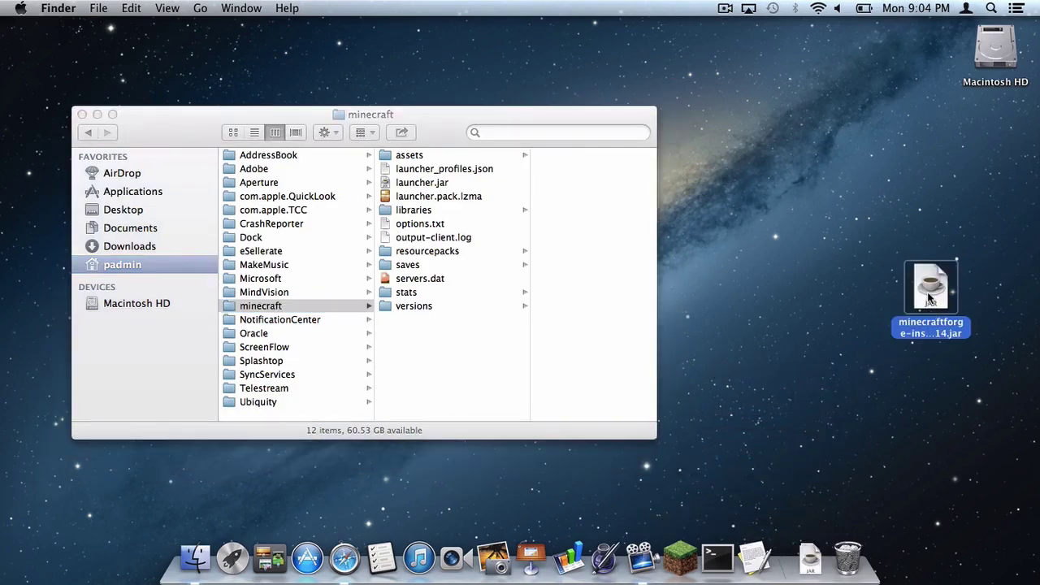
double_click(931, 286)
Install the Forge client into the minecraft folder and move the installer JAR to the Trash.
left_click(681, 234)
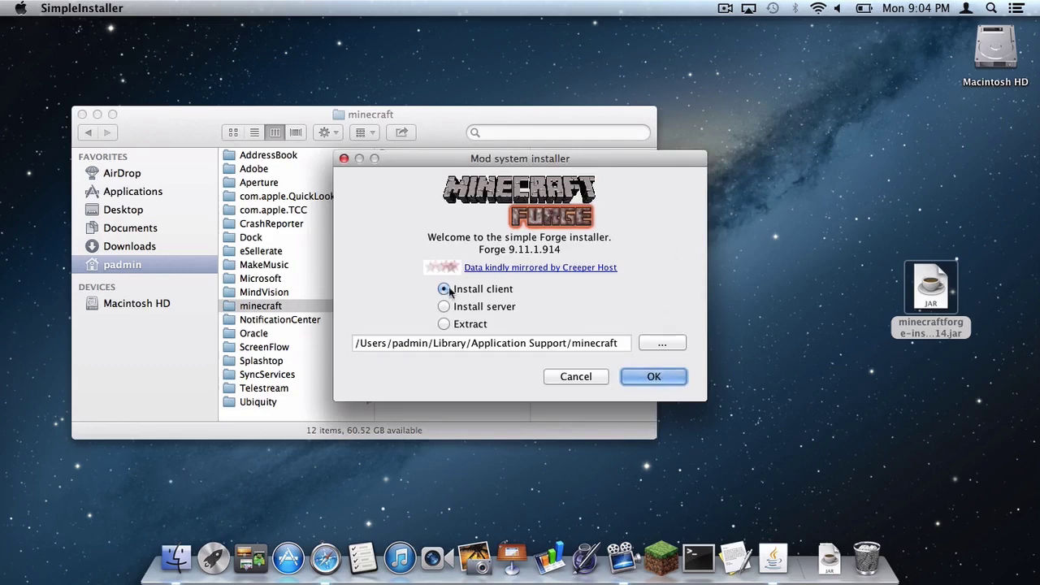
left_click(655, 377)
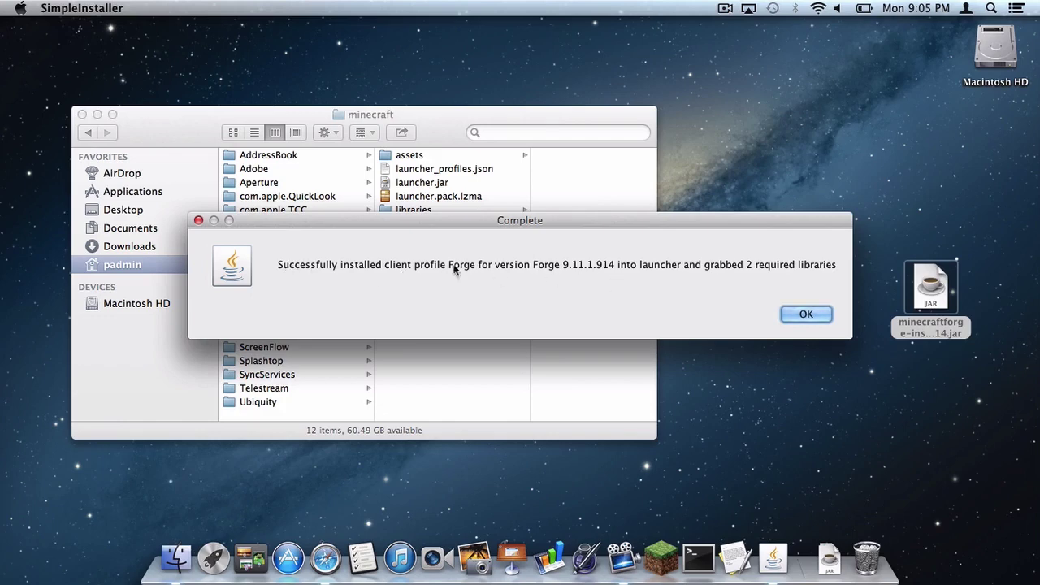
left_click(794, 315)
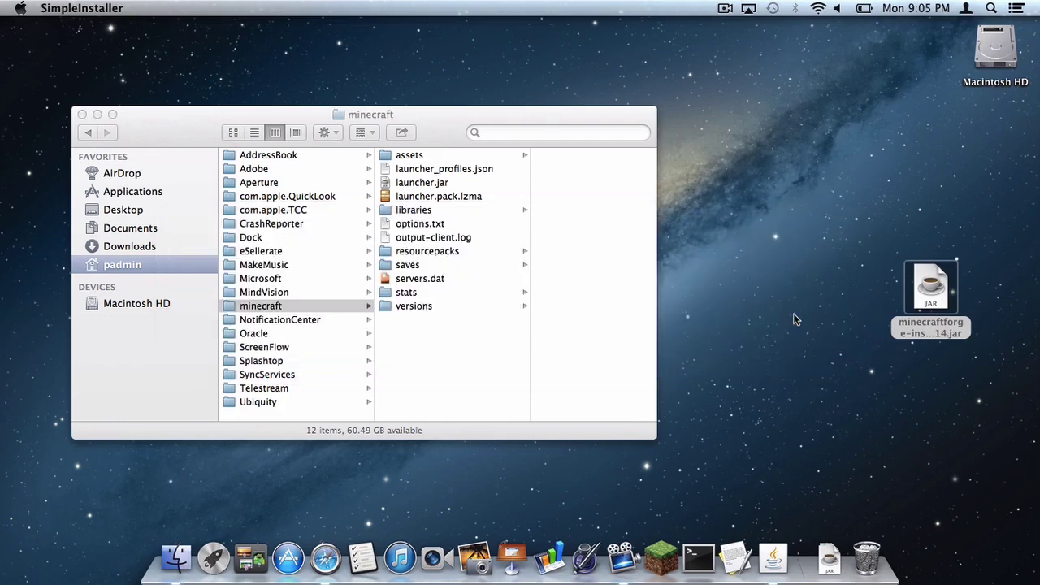
left_click_drag(940, 276, 848, 557)
Run Minecraft once with the Forge profile, using the existing logged-in account, and quit the game at its title screen.
left_click(681, 565)
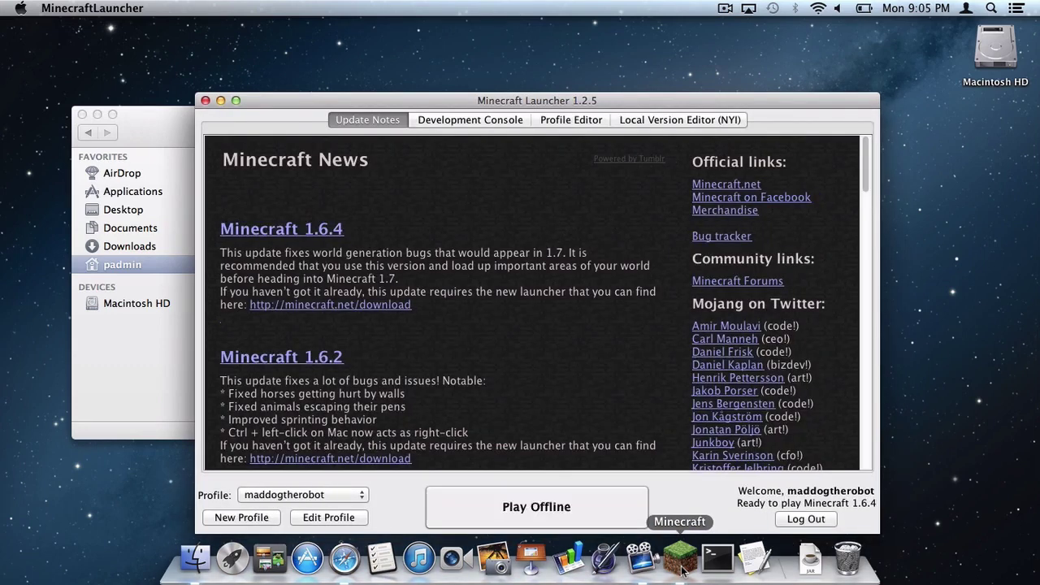
left_click(280, 495)
left_click(278, 510)
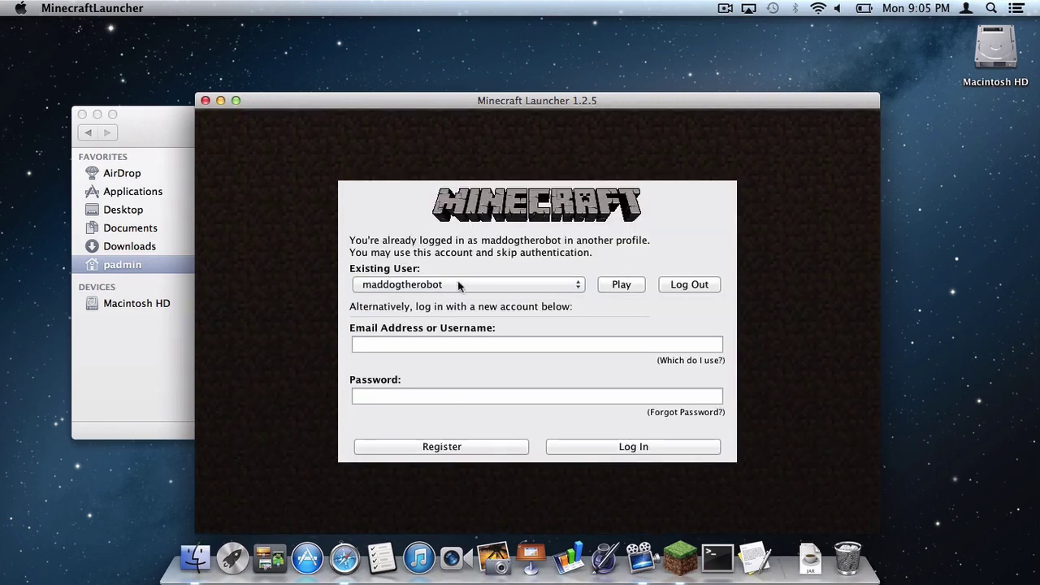
left_click(622, 285)
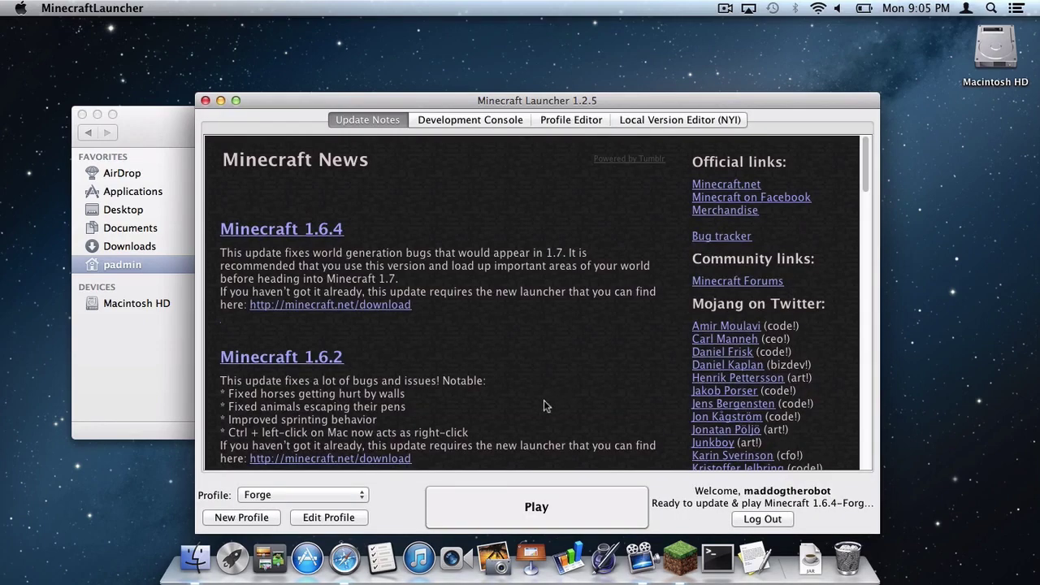
left_click(497, 502)
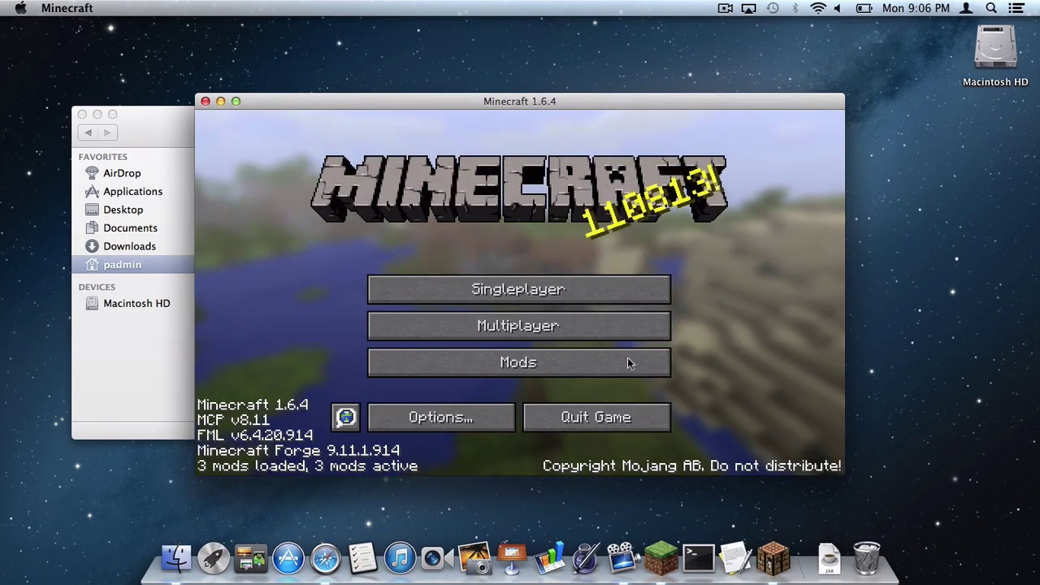
left_click(583, 417)
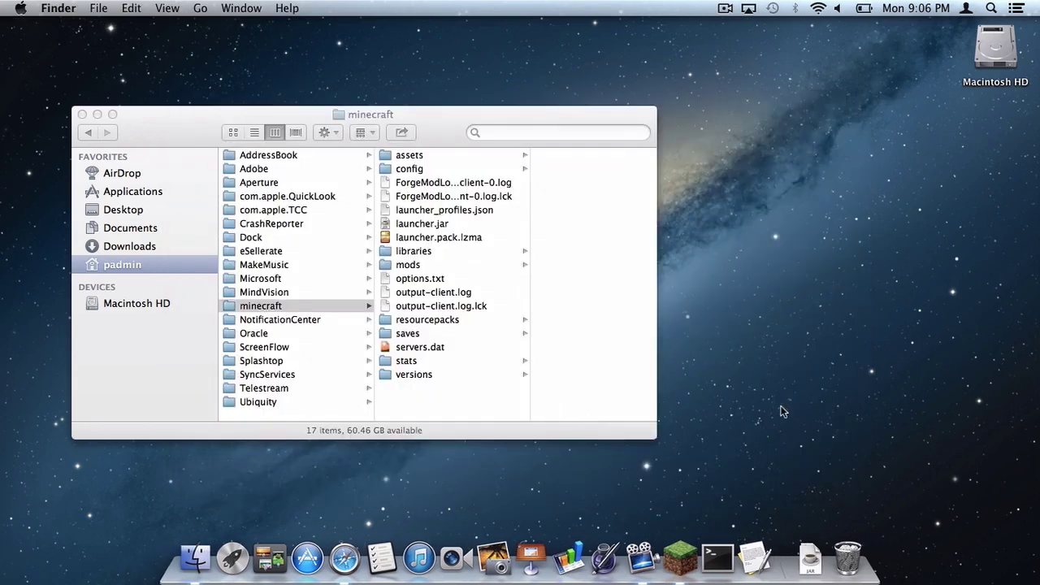
Move the downloaded OptiFine_1.6.4_HD_U_C5.jar onto the desktop.
left_click(811, 560)
left_click_drag(821, 520, 998, 303)
left_click(819, 325)
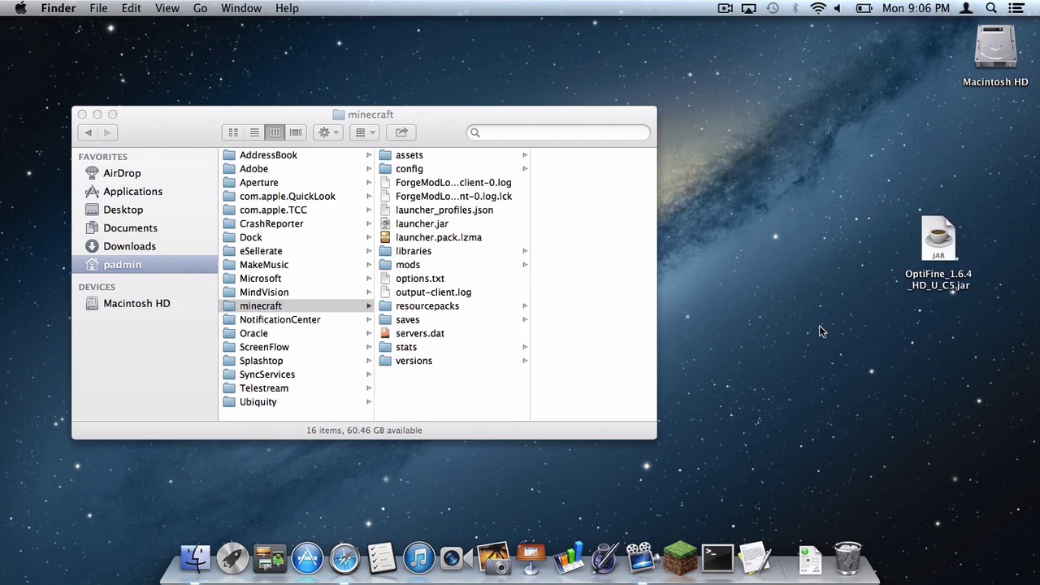
Move the OptiFine JAR from the desktop into the mods folder of the minecraft folder and close the Finder window.
left_click(389, 119)
left_click(421, 266)
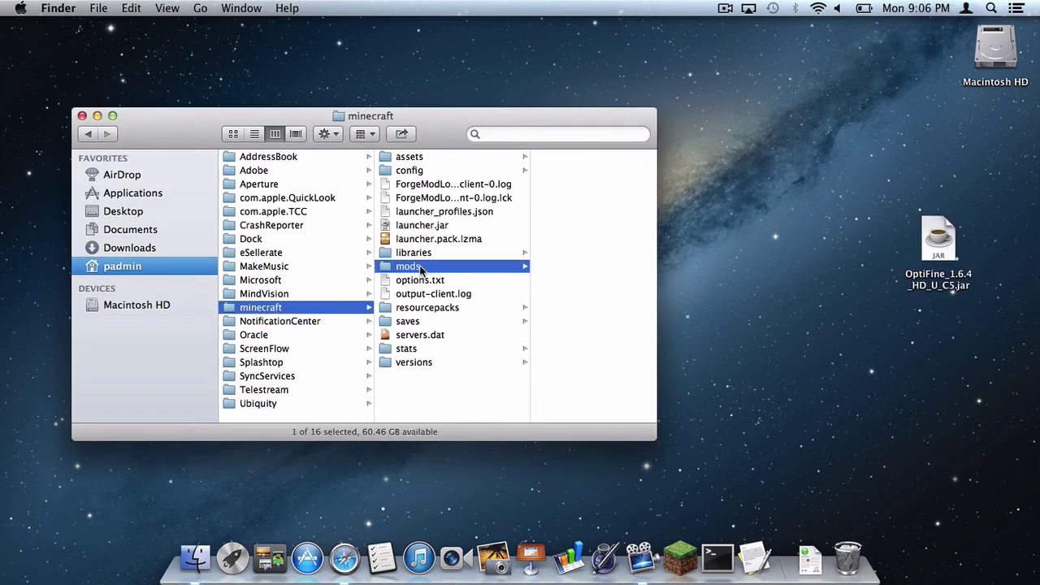
left_click_drag(941, 244, 571, 242)
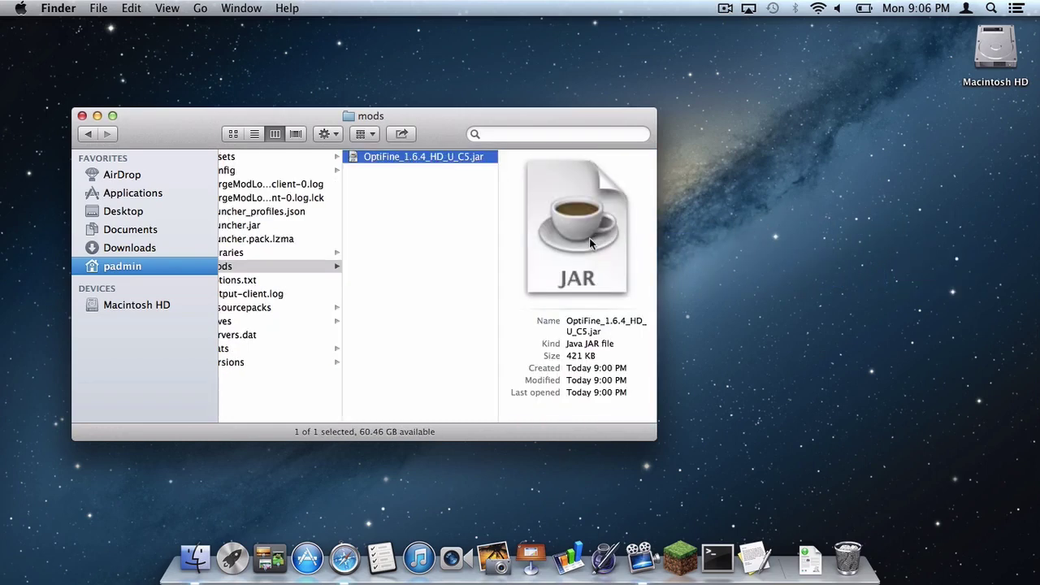
left_click(82, 115)
Start Minecraft with the Forge profile, check the Video Settings for OptiFine options, and return to the title screen.
left_click(680, 557)
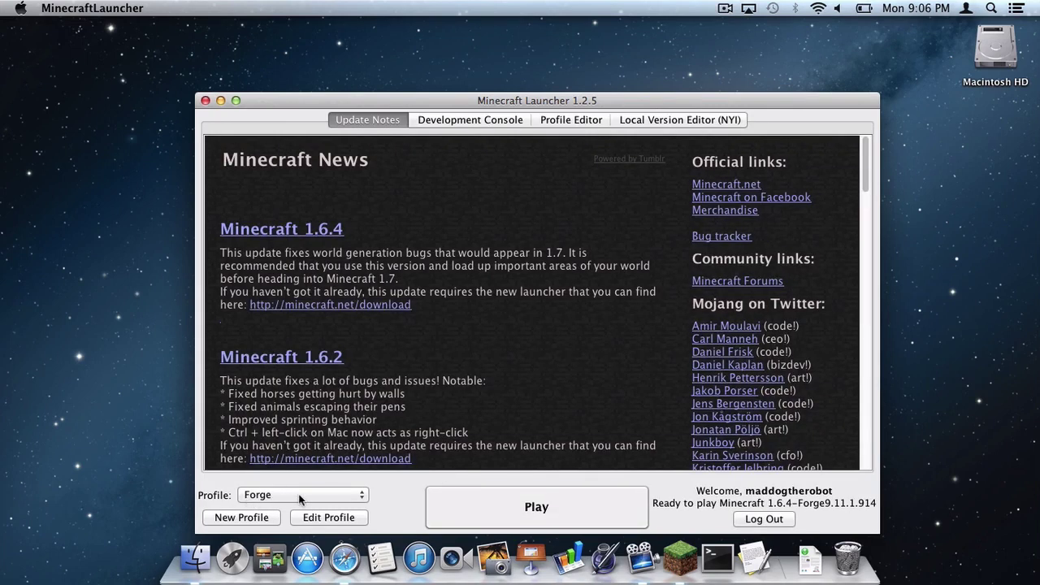
left_click(591, 502)
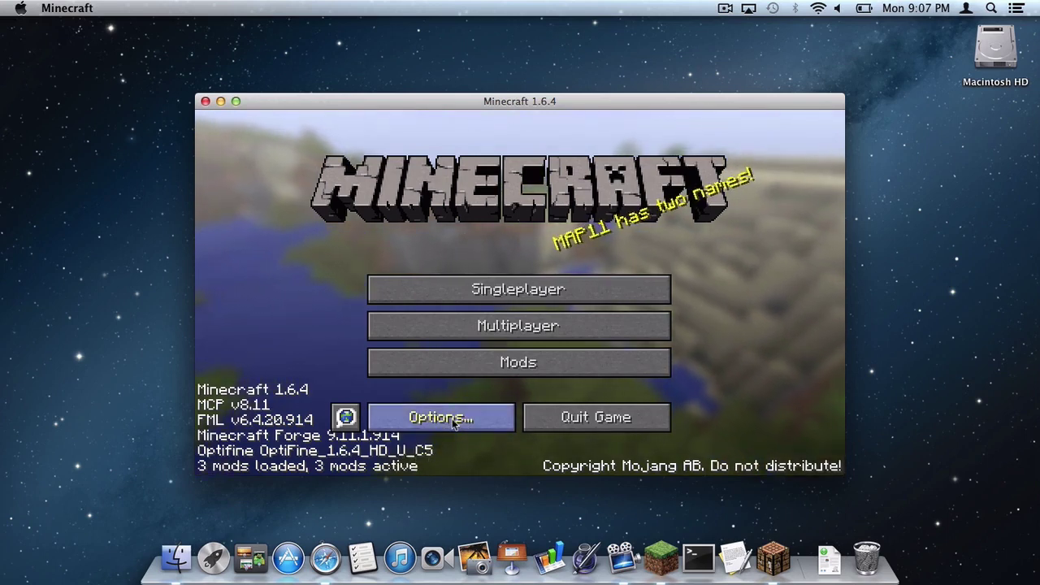
left_click(460, 431)
left_click(434, 333)
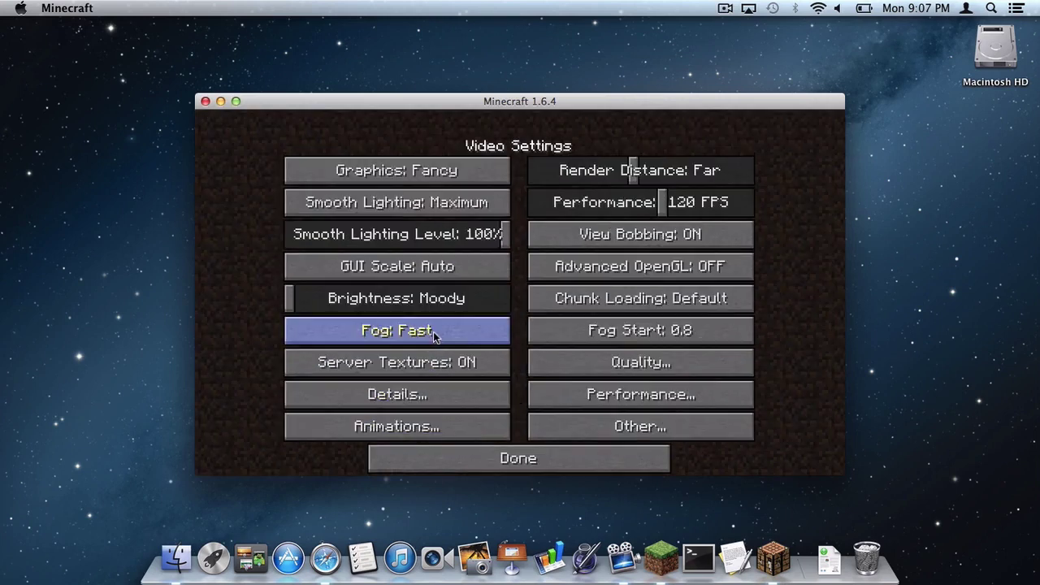
left_click(492, 465)
left_click(495, 440)
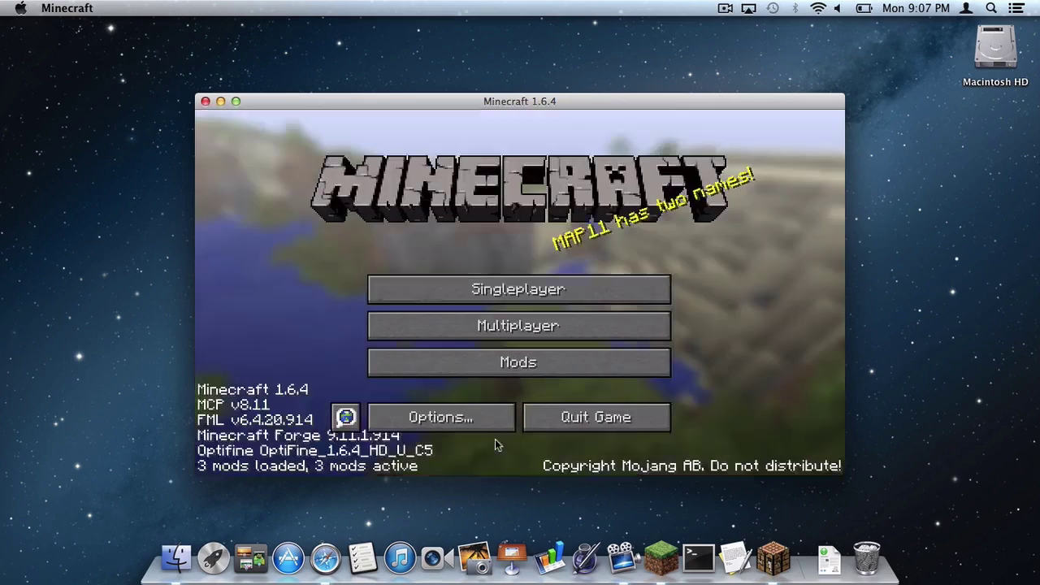
Open the singleplayer world New World and walk through it to test the modded game.
left_click(493, 298)
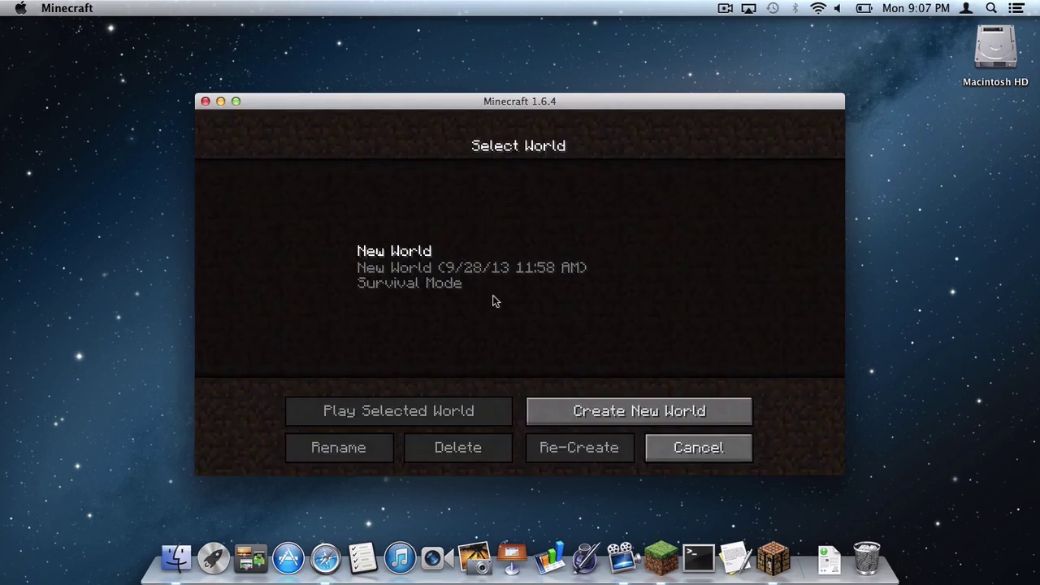
double_click(483, 253)
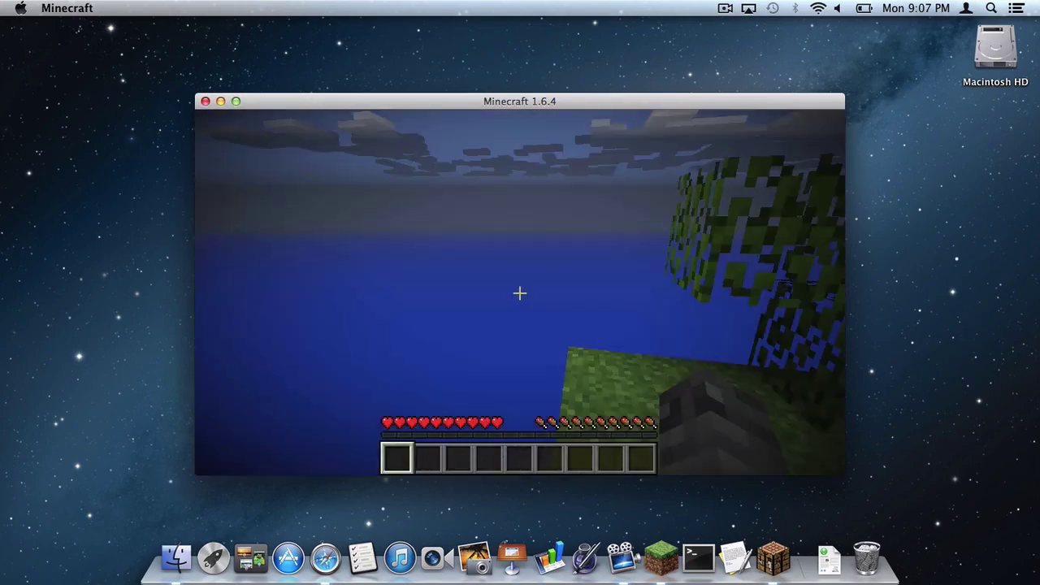
key("w")
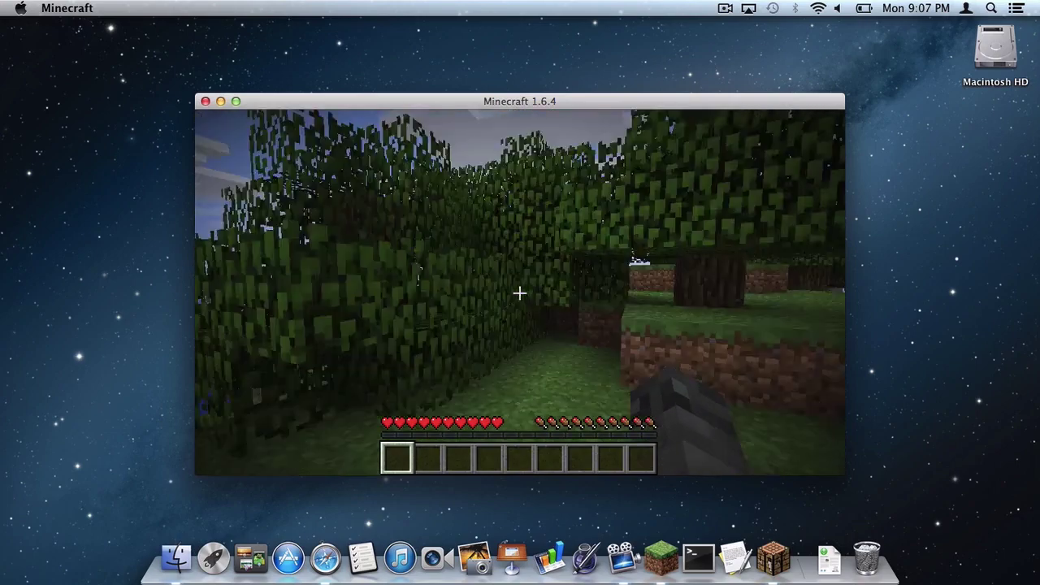
key("w")
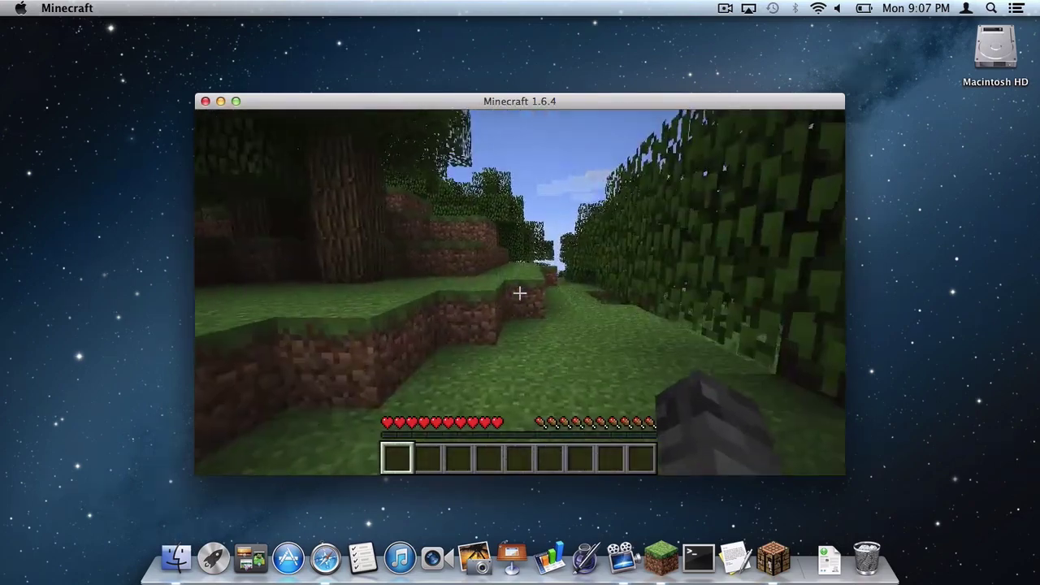
Review the Video Settings from inside the world, and return to the game to walk around further.
key("Escape")
left_click(441, 337)
left_click(442, 324)
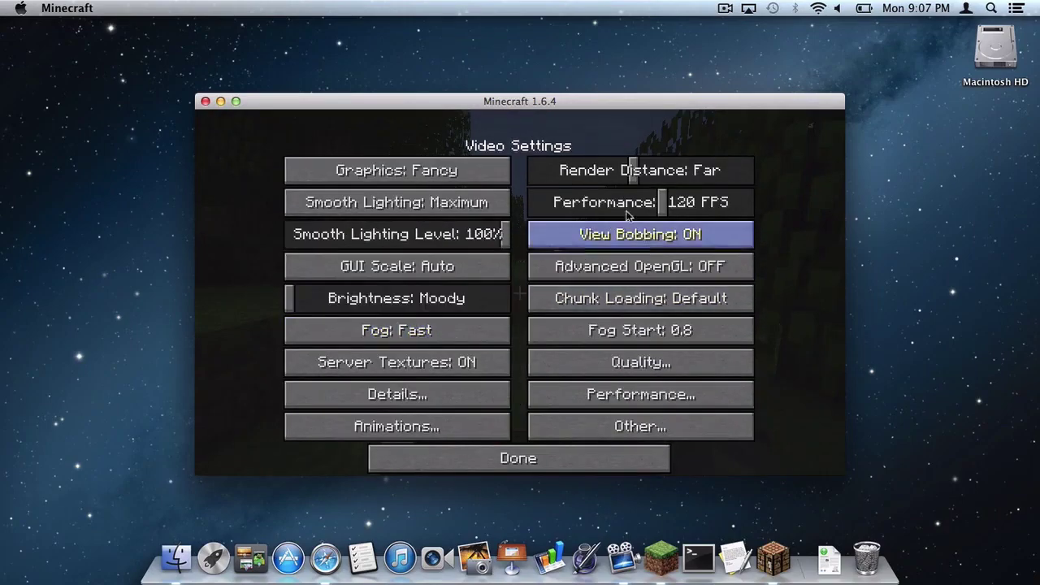
key("Escape")
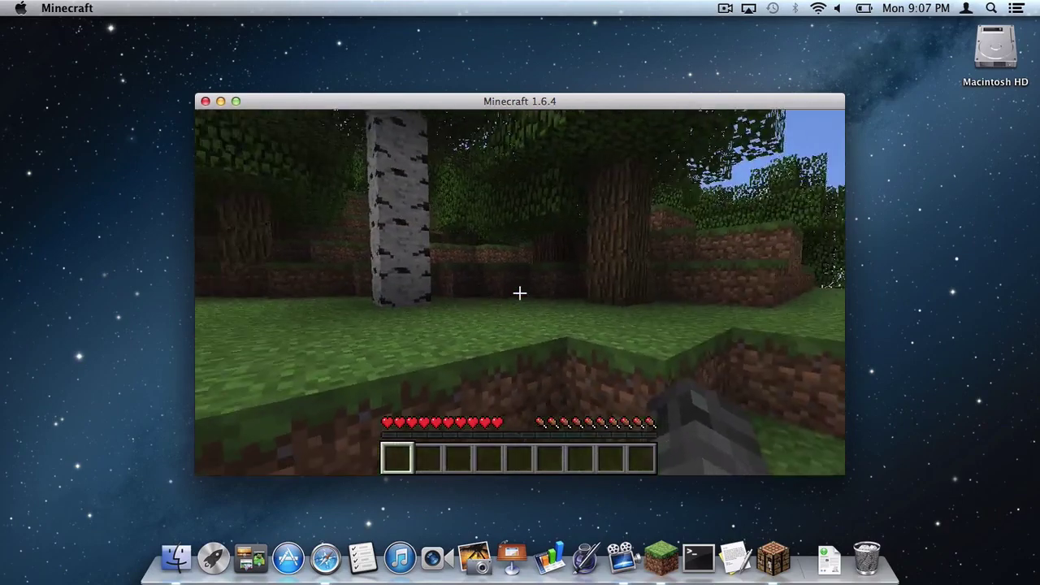
key("w")
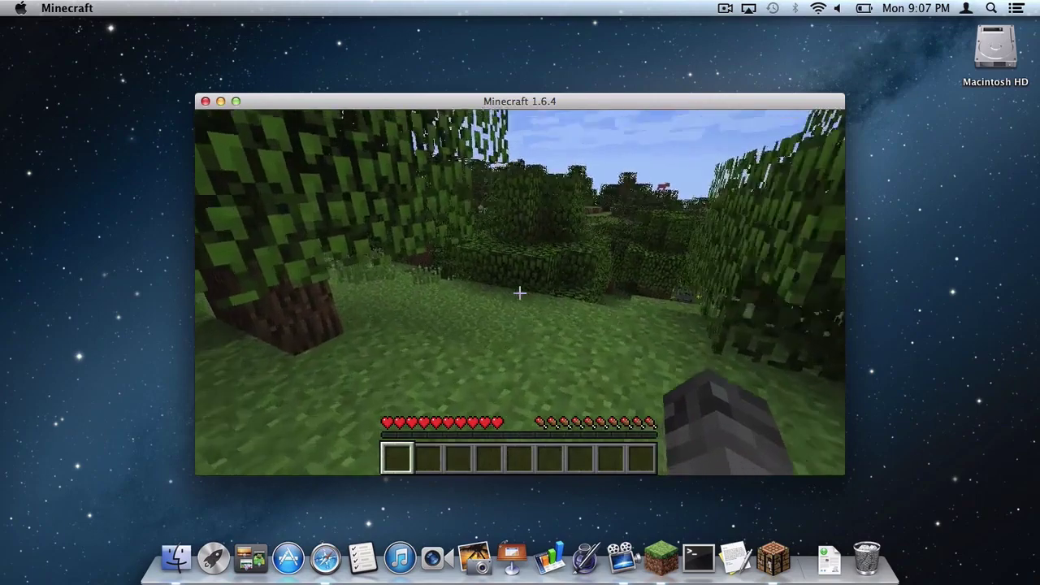
key("w")
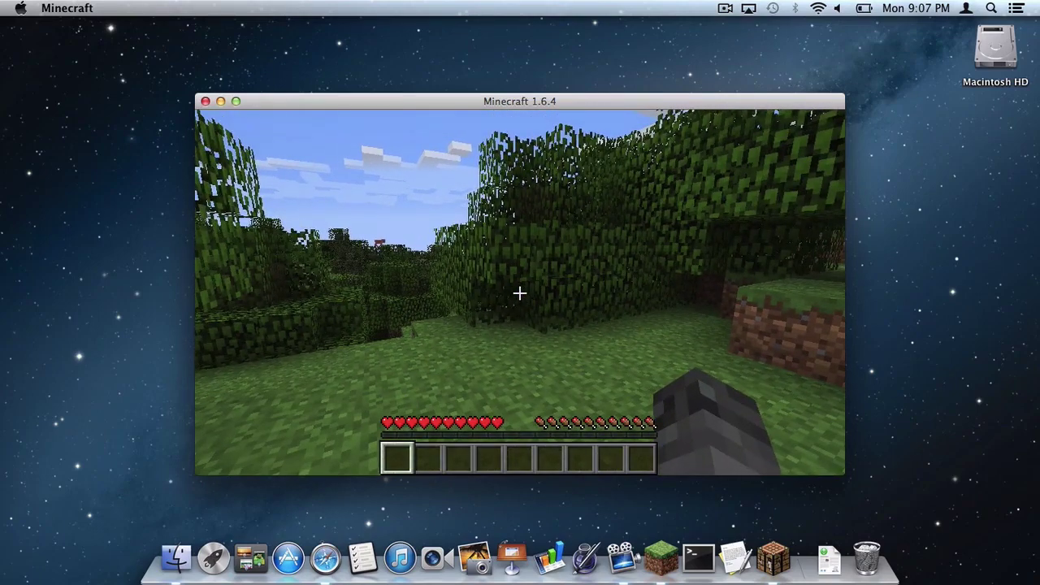